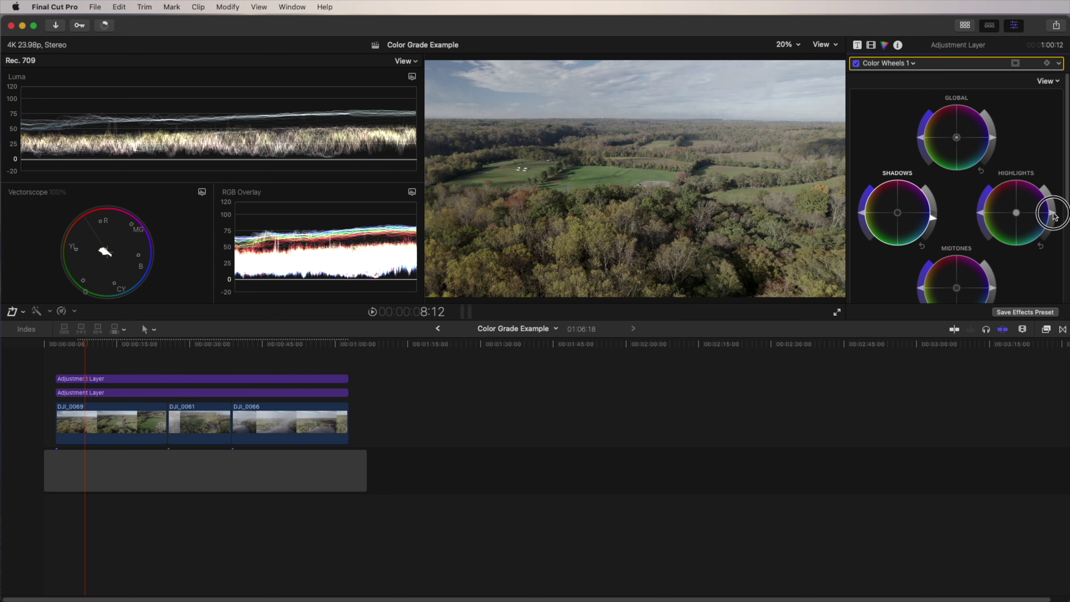
- In the upper adjustment layer's Color Wheels, raise the highlights brightness and slightly lower the midtones brightness
drag(1055, 215, 1052, 206)
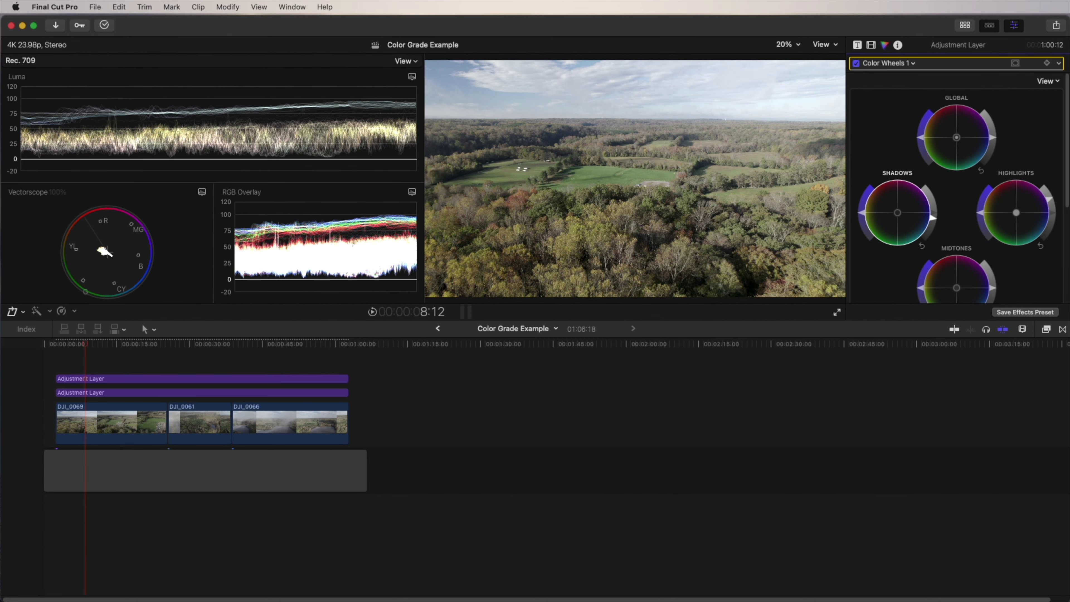
click(1055, 200)
scroll(990, 278, down, 3)
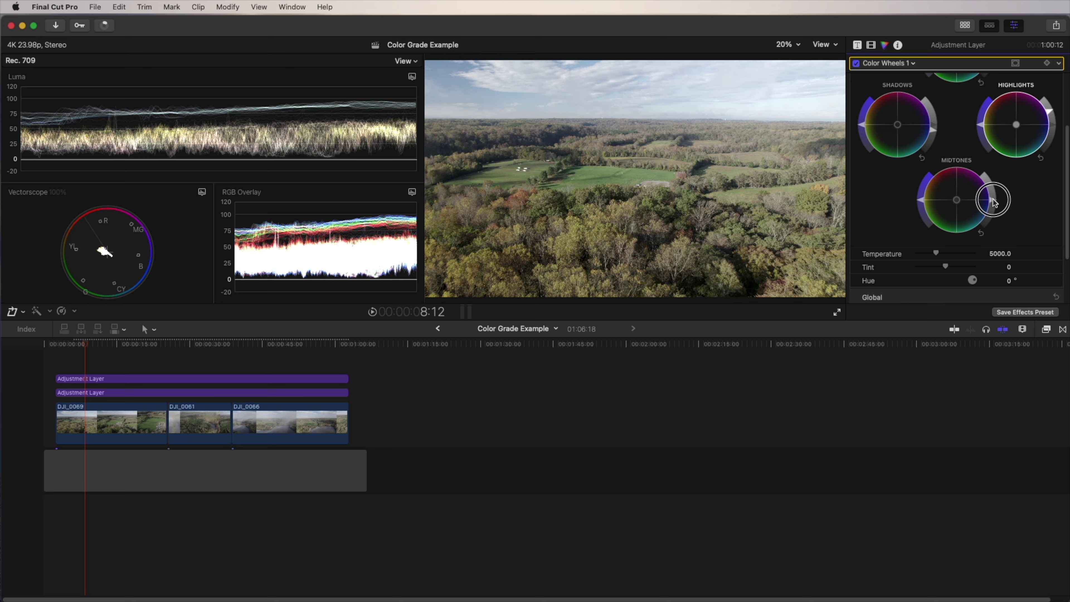
drag(995, 203, 993, 205)
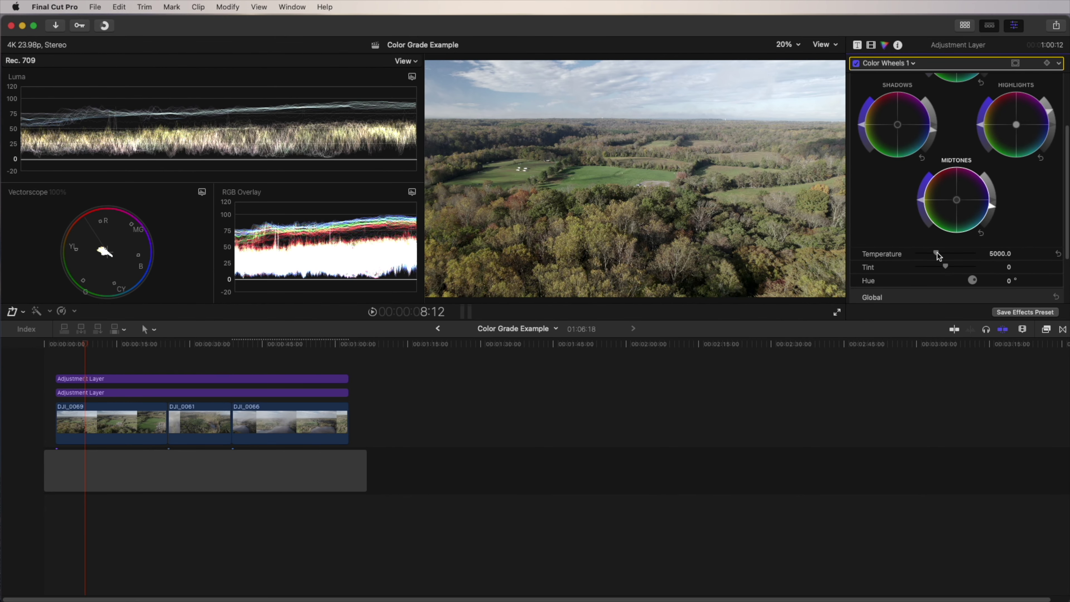
- Warm the upper adjustment layer's color temperature to about 5900
drag(937, 252, 942, 254)
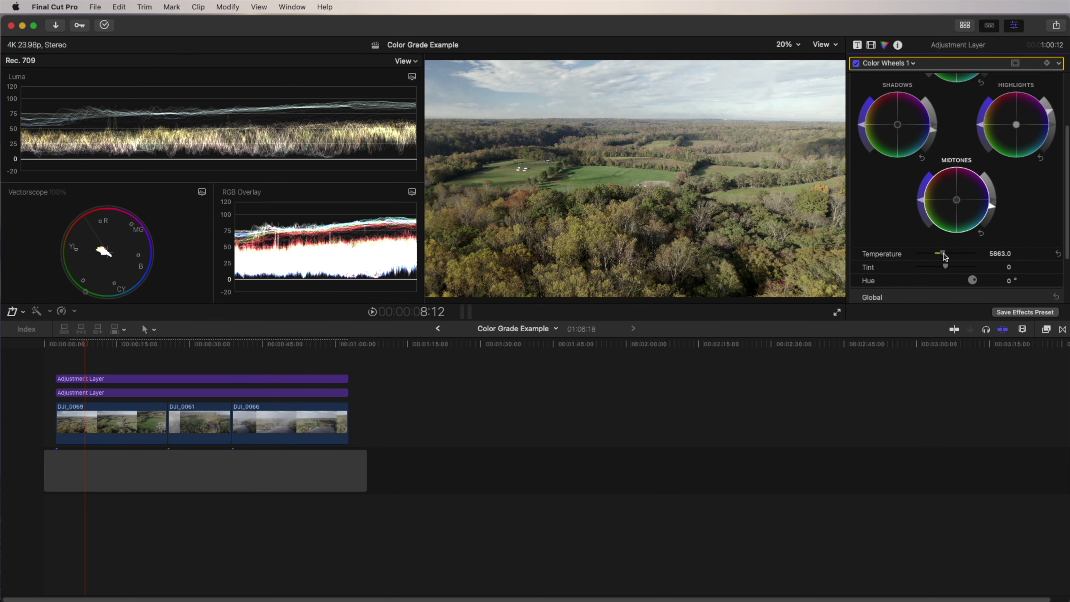
drag(943, 253, 944, 253)
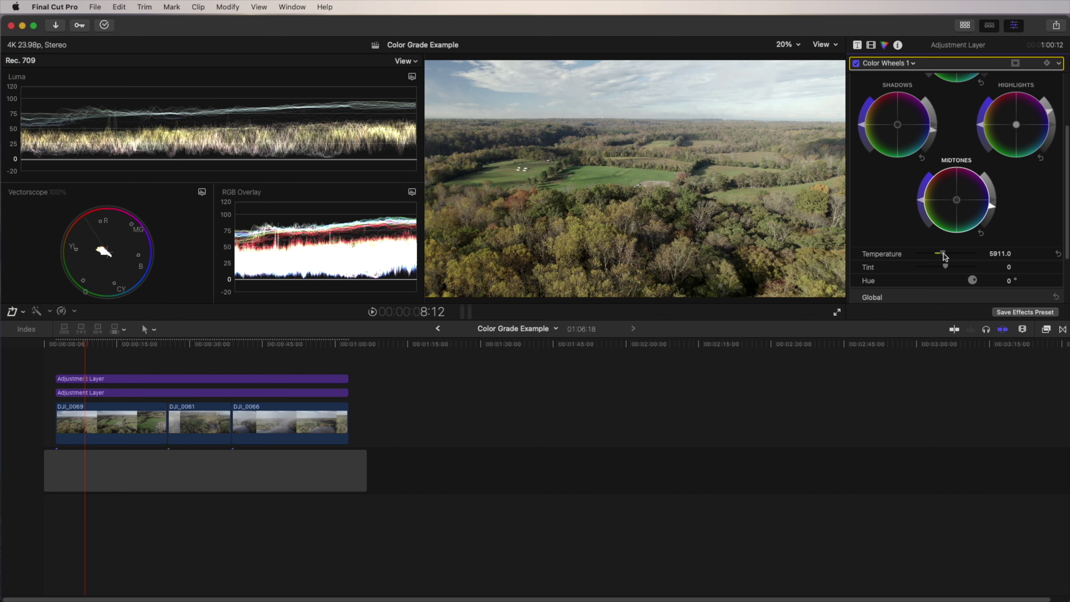
drag(944, 254, 943, 254)
- Raise the global saturation slightly in the upper adjustment layer's Color Wheels
scroll(1049, 222, up, 3)
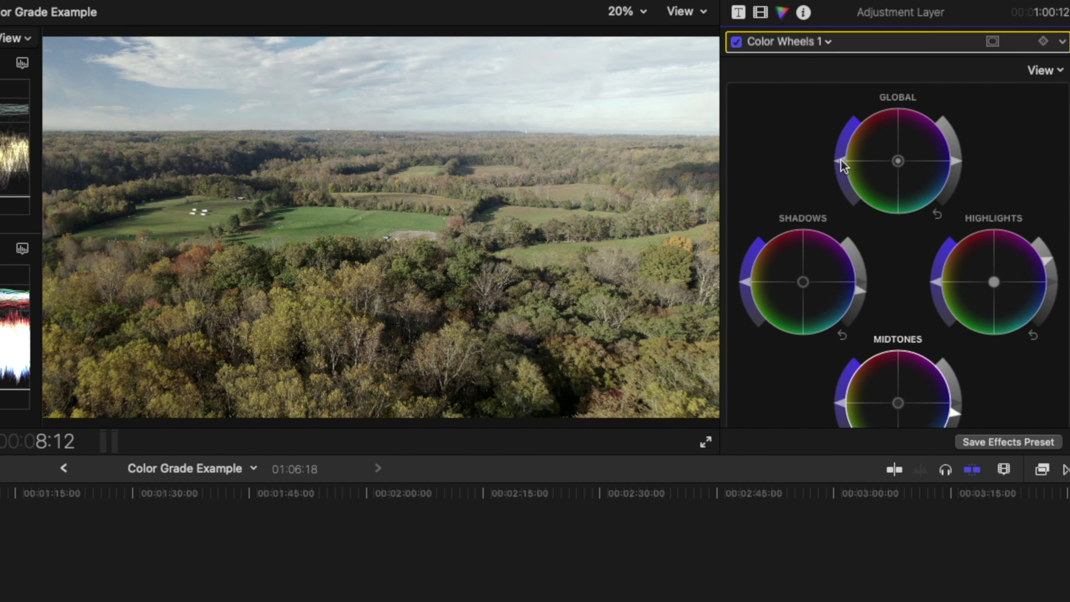
drag(844, 166, 844, 149)
click(843, 149)
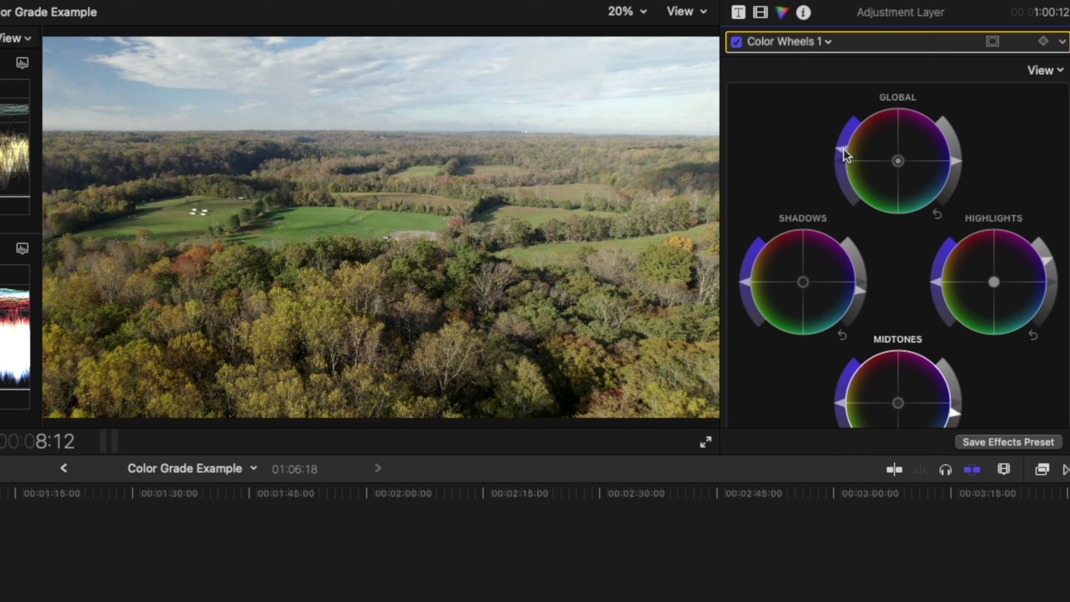
click(843, 149)
click(844, 151)
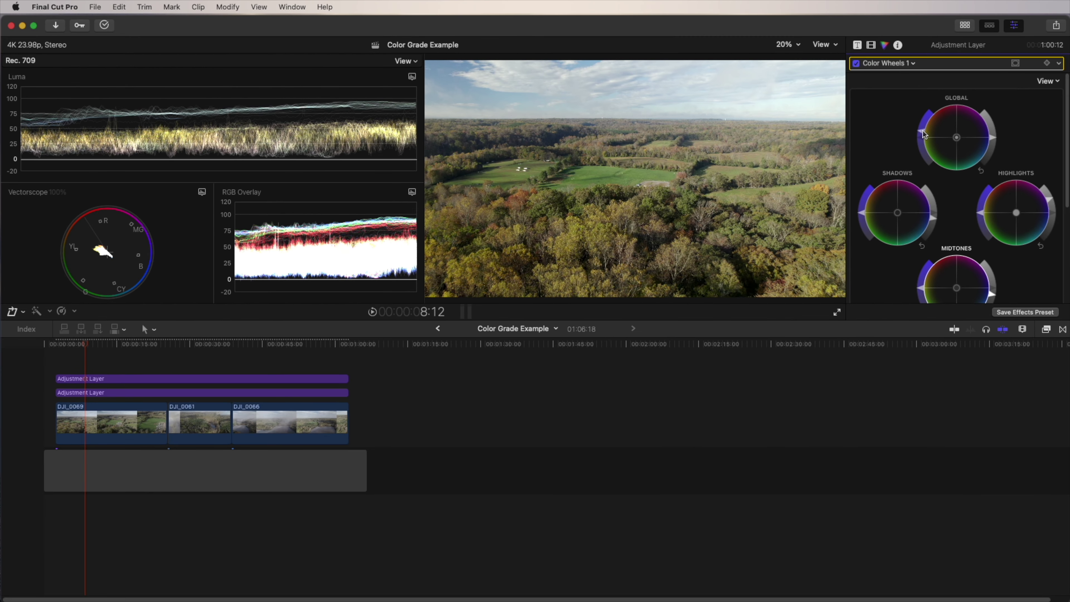
click(924, 135)
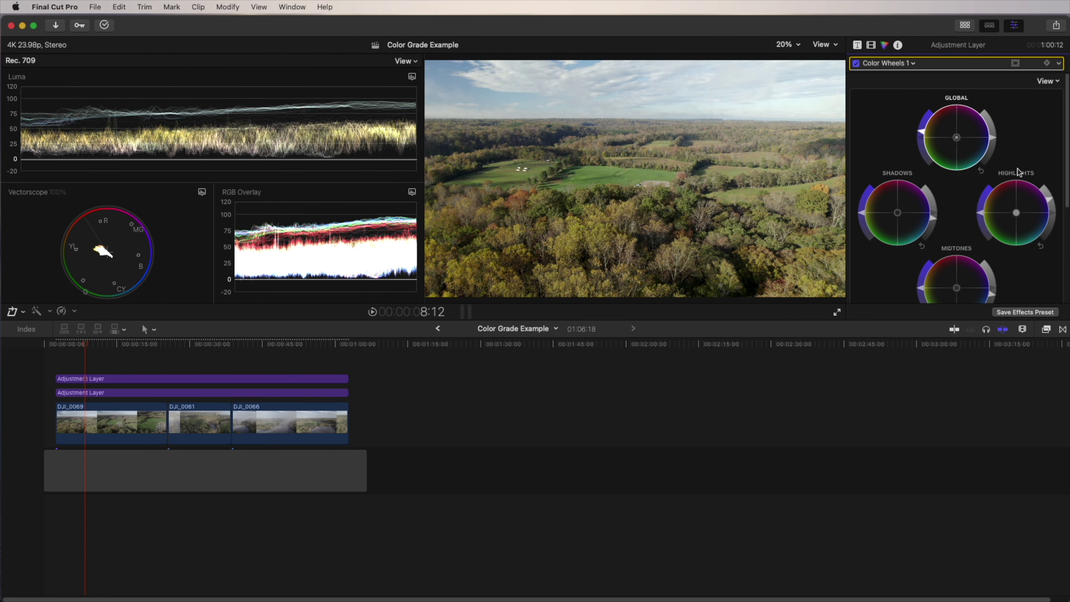
- Split the lower adjustment layer at the start and end of clip DJI_0061 so each clip has its own segment
click(99, 346)
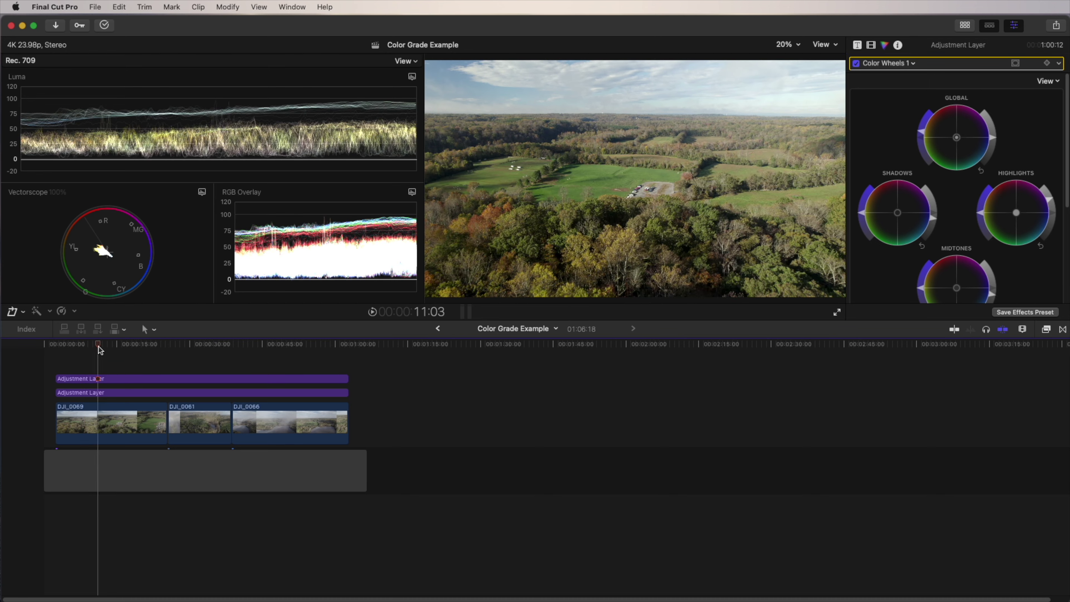
drag(99, 345, 190, 350)
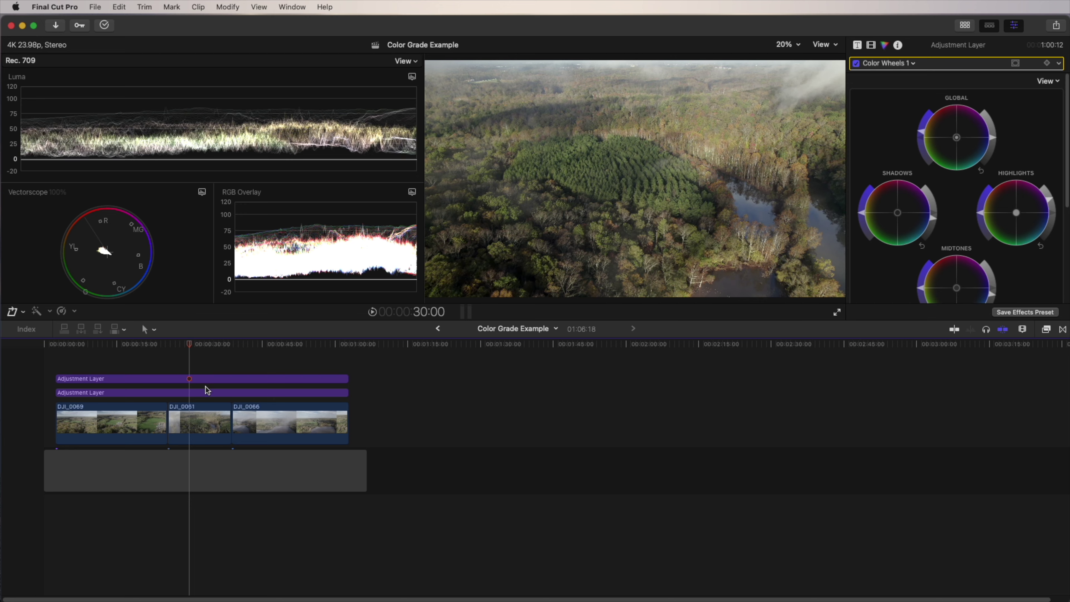
drag(189, 342, 168, 342)
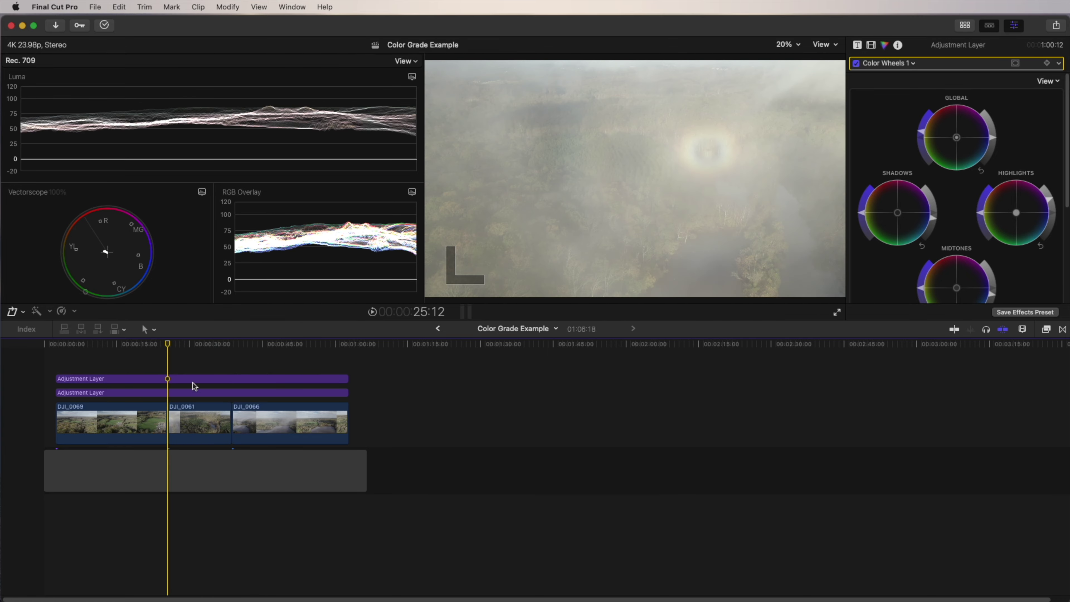
click(196, 392)
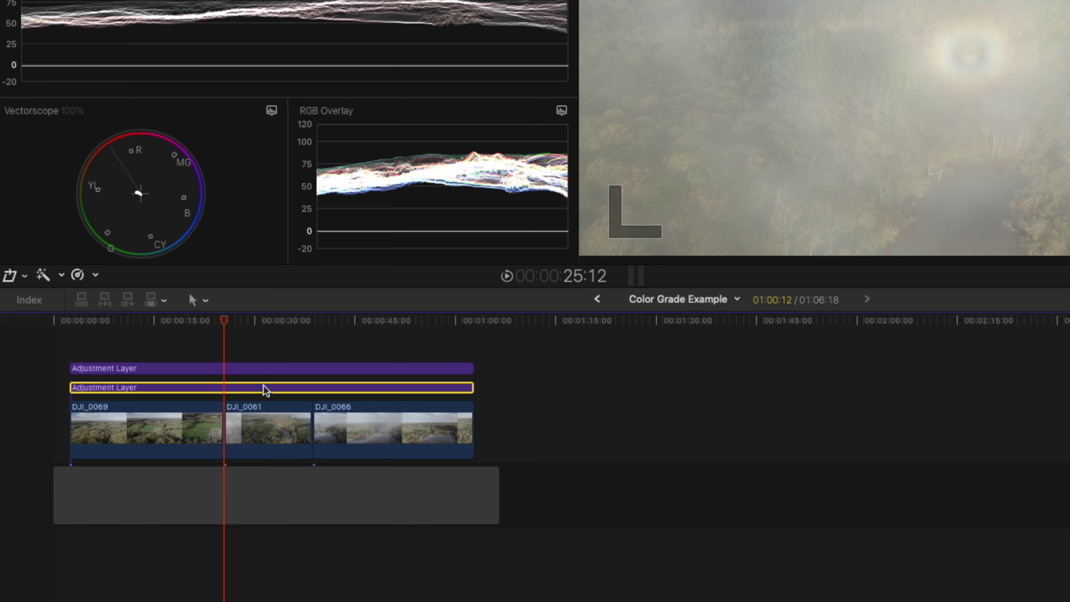
key(super+b)
key(Down)
key(super+b)
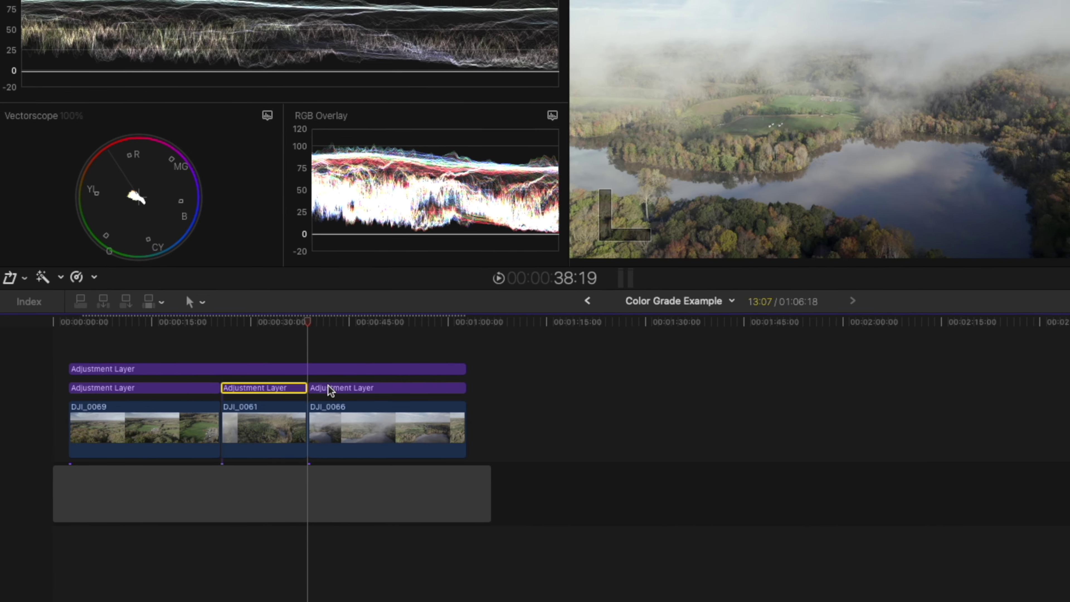
- On the adjustment layer segment over DJI_0061, fine-tune the highlights, shadows and midtones brightness and raise the global saturation slightly
click(235, 322)
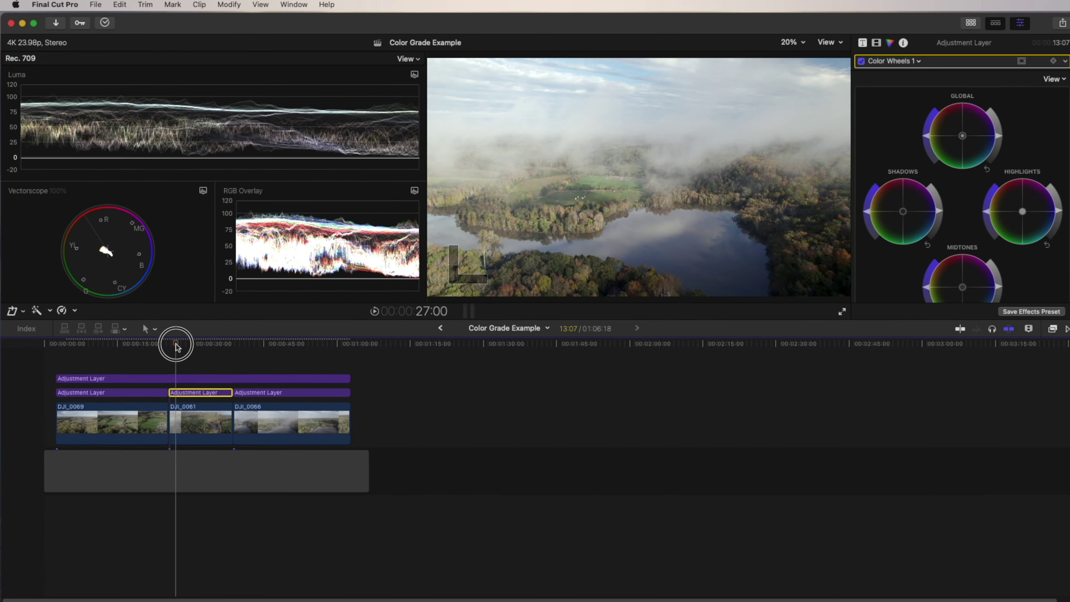
drag(176, 345, 197, 345)
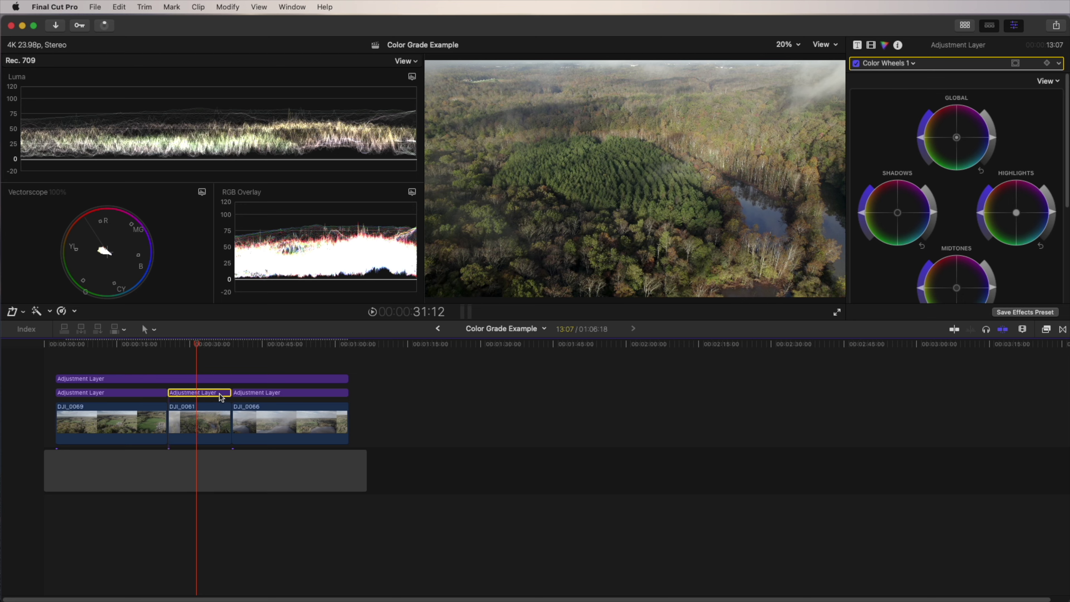
drag(194, 349, 216, 354)
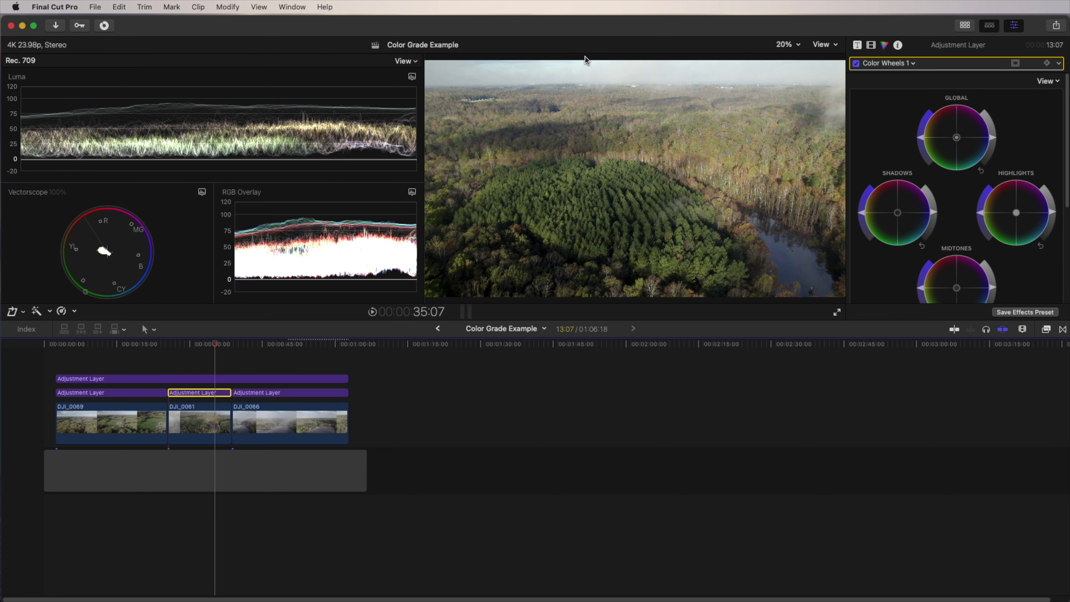
click(1043, 248)
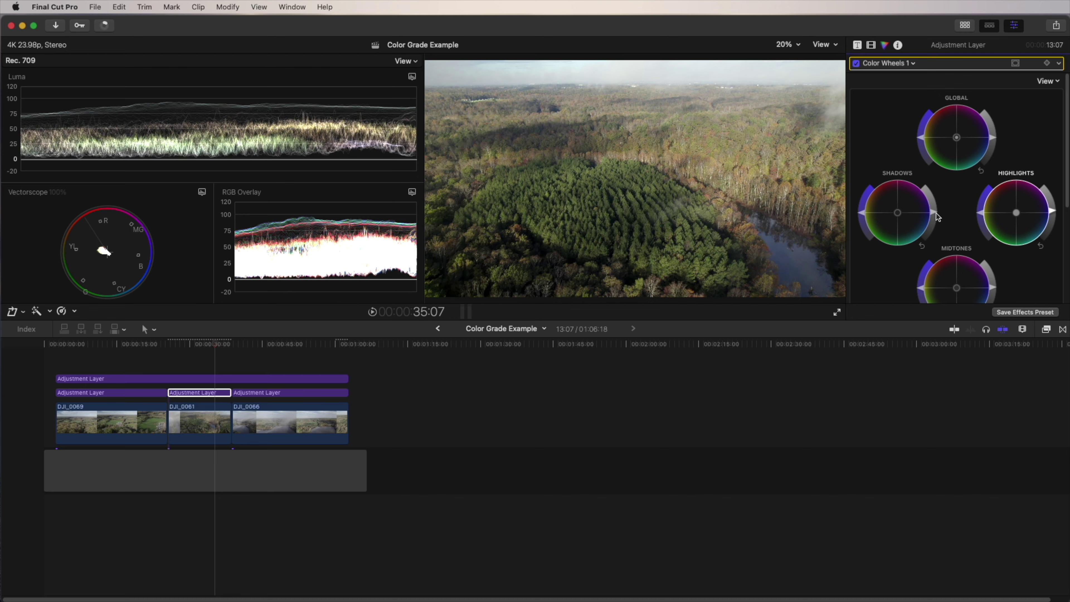
drag(936, 212, 936, 213)
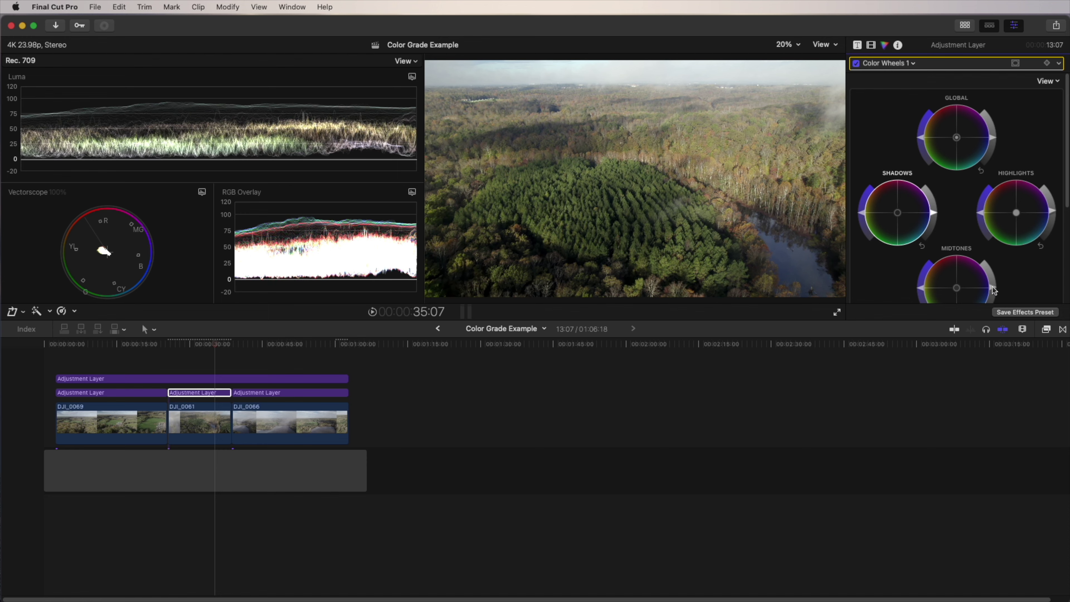
drag(994, 291, 995, 289)
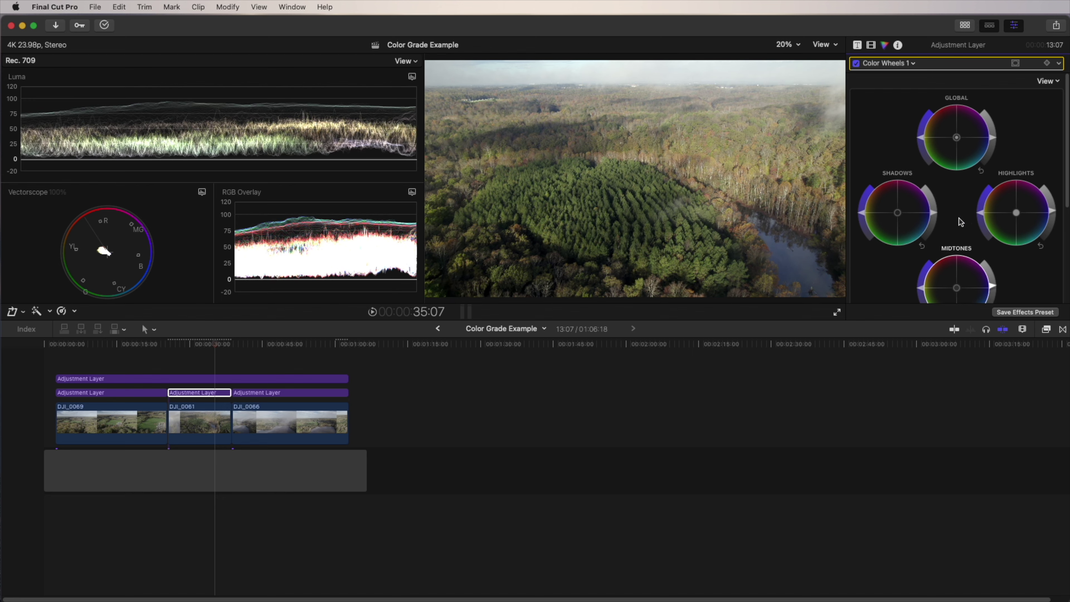
scroll(958, 217, down, 2)
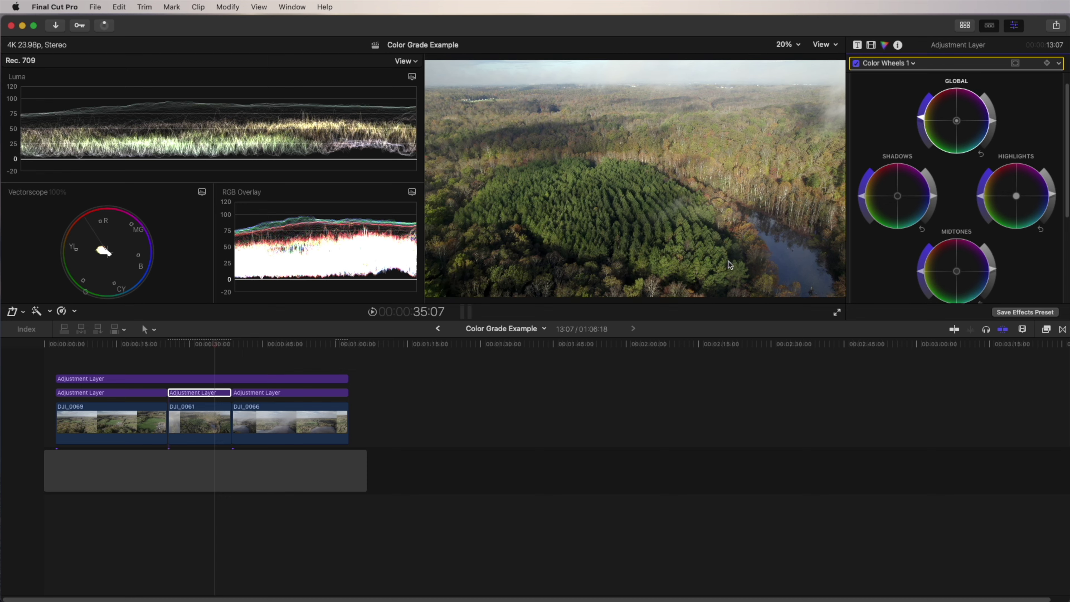
key(space)
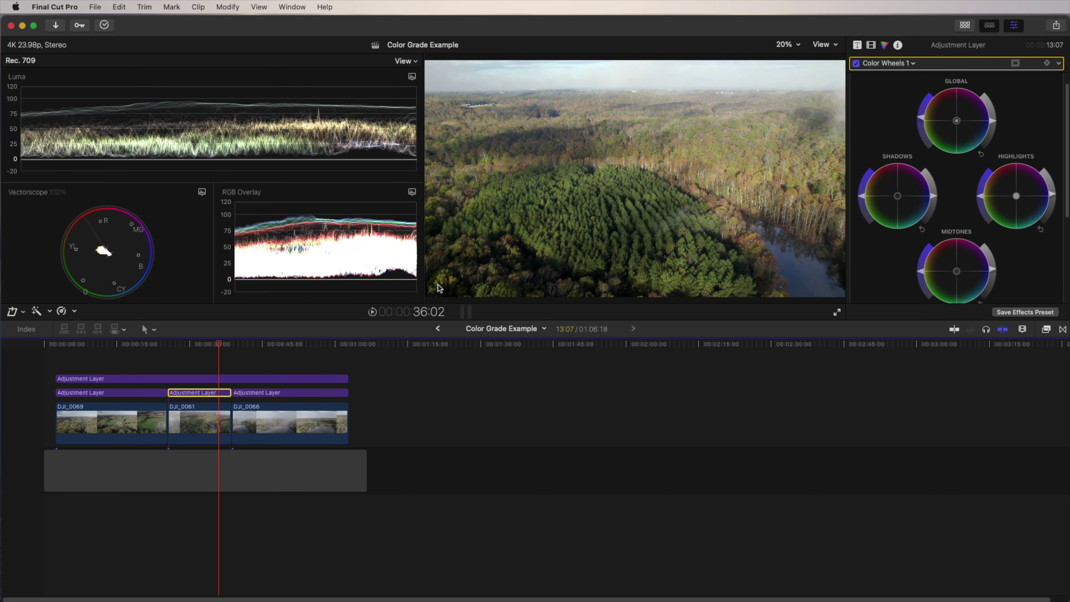
- On the adjustment layer segment over DJI_0066, lower the shadows and slightly reduce the highlights brightness
drag(219, 345, 301, 358)
click(214, 349)
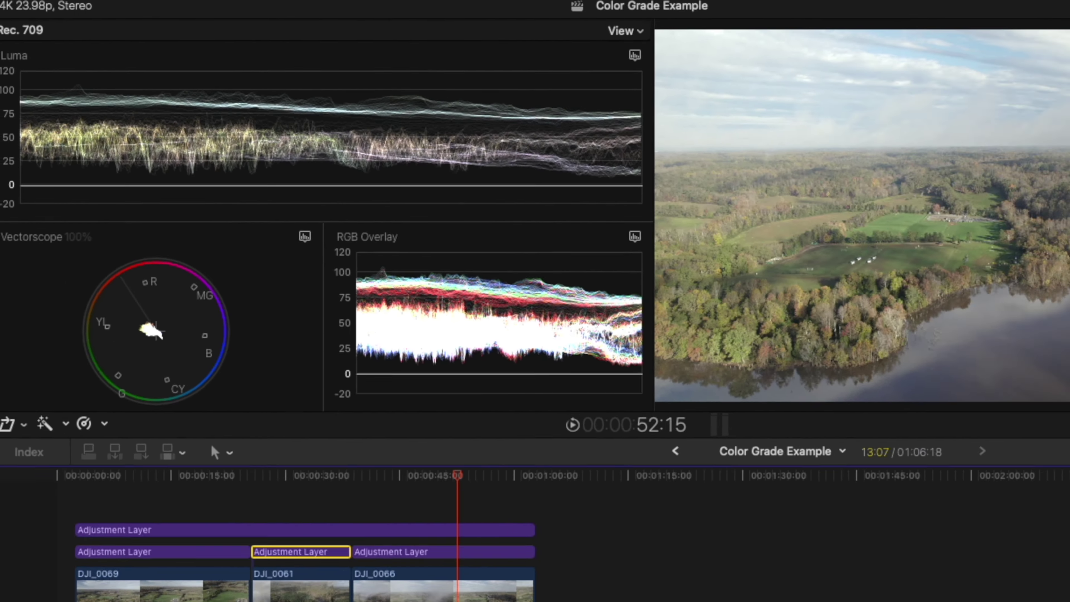
click(442, 551)
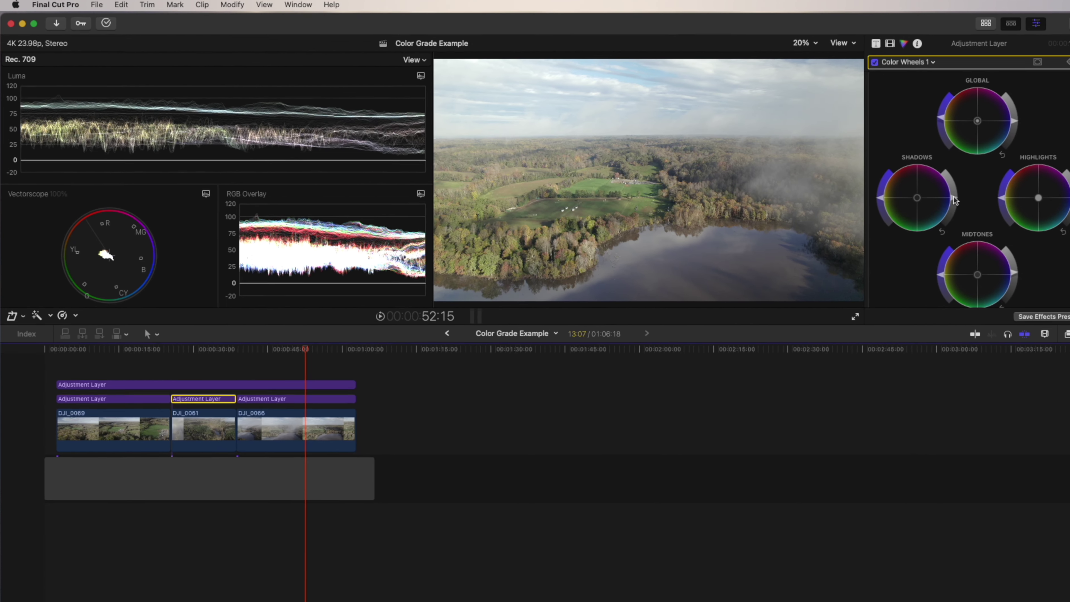
drag(932, 198, 932, 215)
click(933, 215)
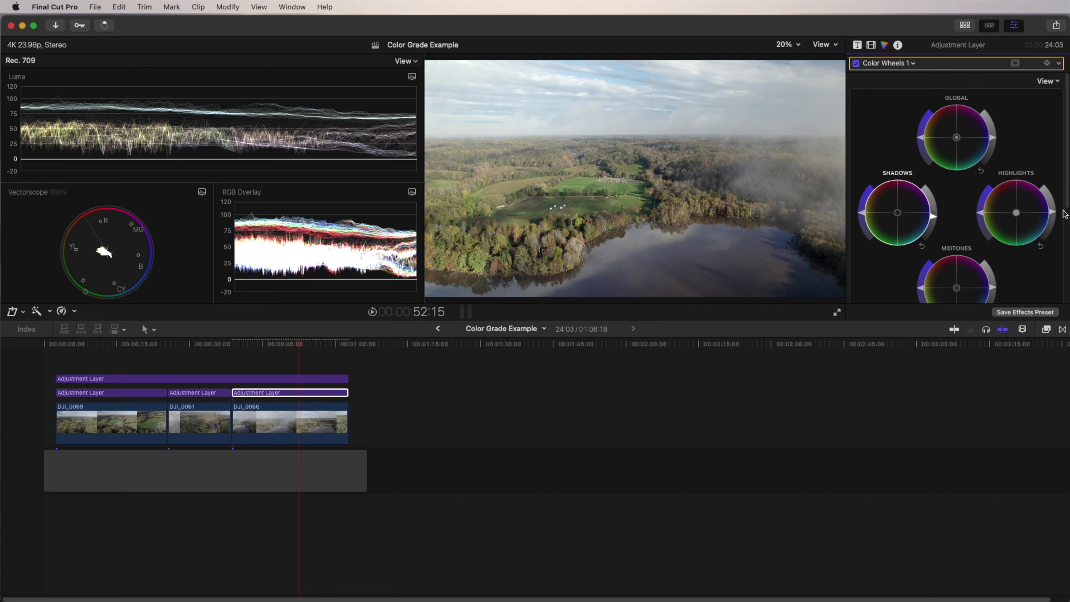
drag(1053, 214, 1050, 210)
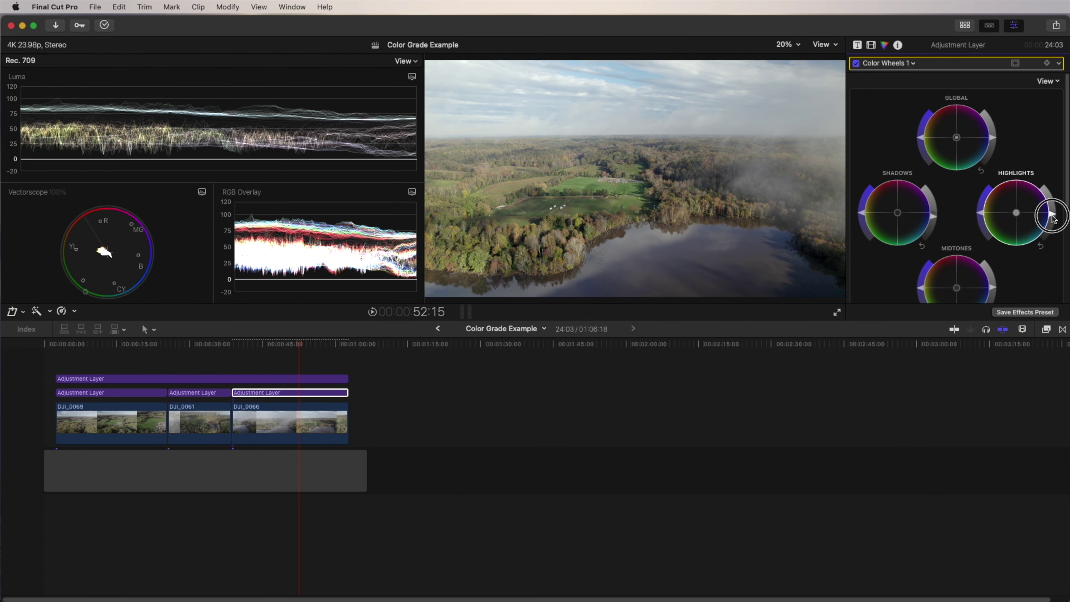
drag(1053, 218, 1053, 219)
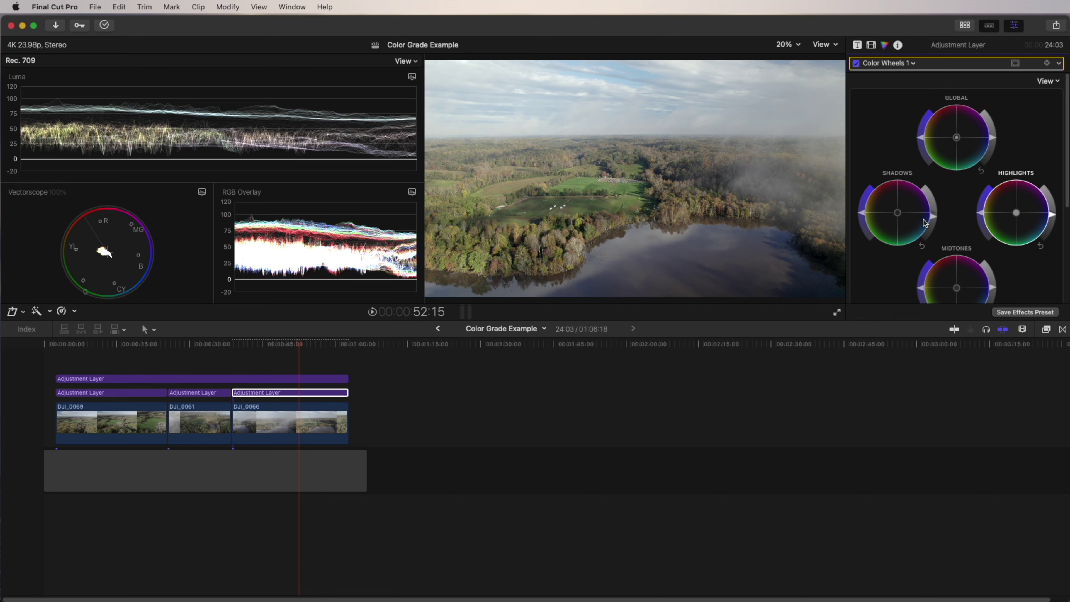
- Fine-tune the midtones brightness and raise the global saturation on the DJI_0066 adjustment segment, and review the graded footage
scroll(994, 286, down, 2)
drag(994, 272, 996, 272)
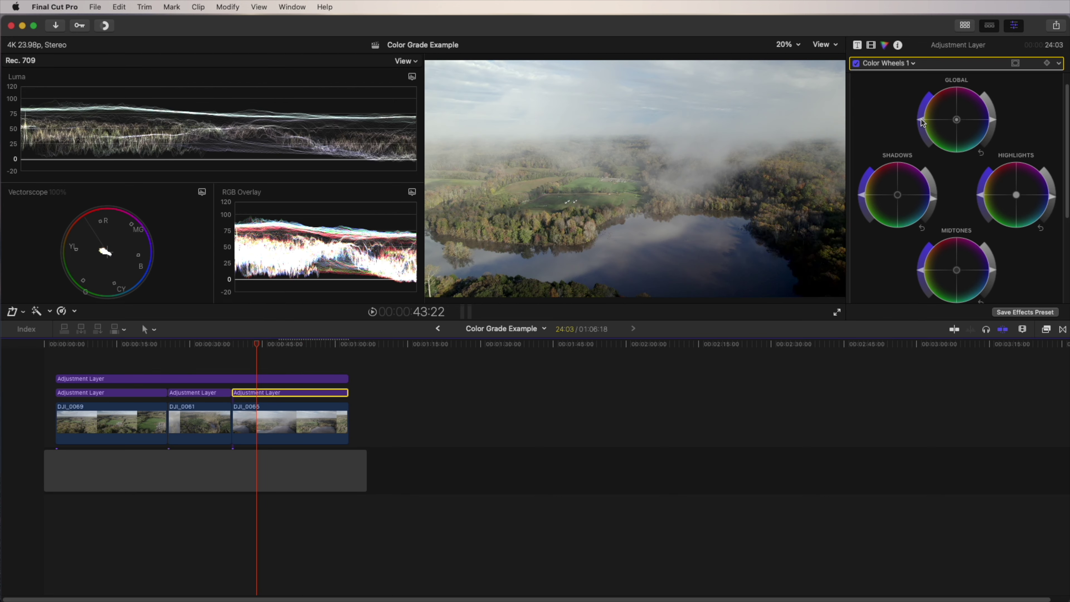
drag(922, 122, 922, 115)
drag(74, 344, 275, 369)
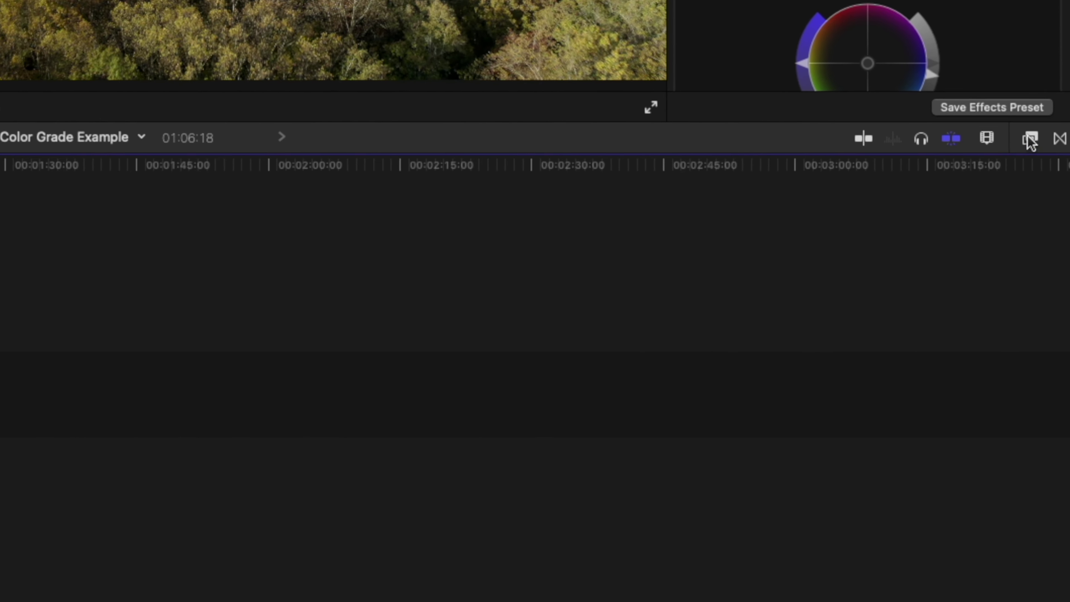
- Apply the Custom LUT effect from the Color category to the upper full-length adjustment layer
click(1046, 330)
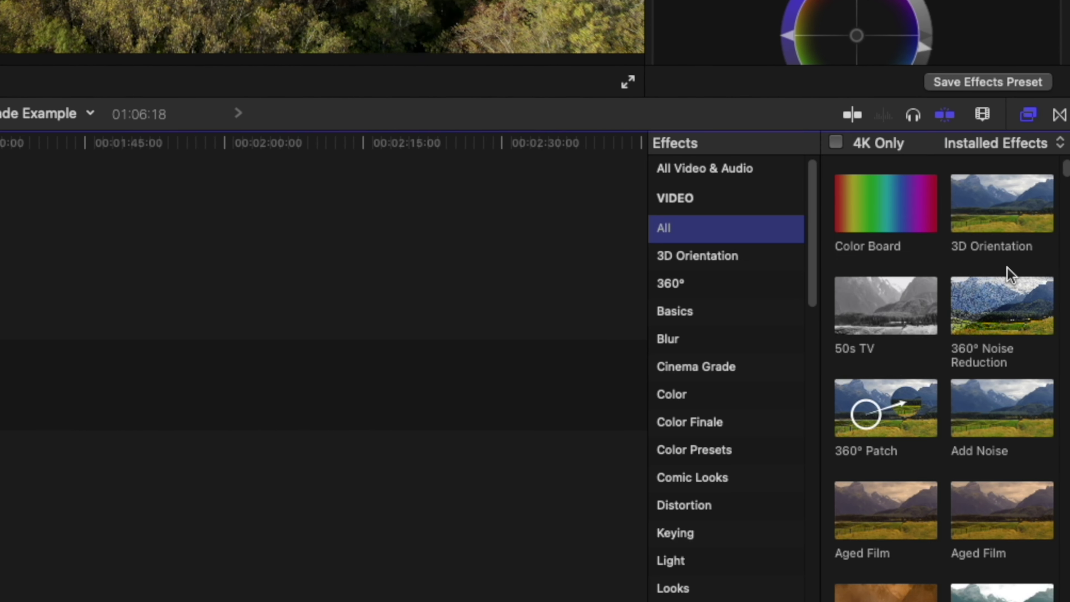
click(672, 396)
scroll(1005, 462, down, 1)
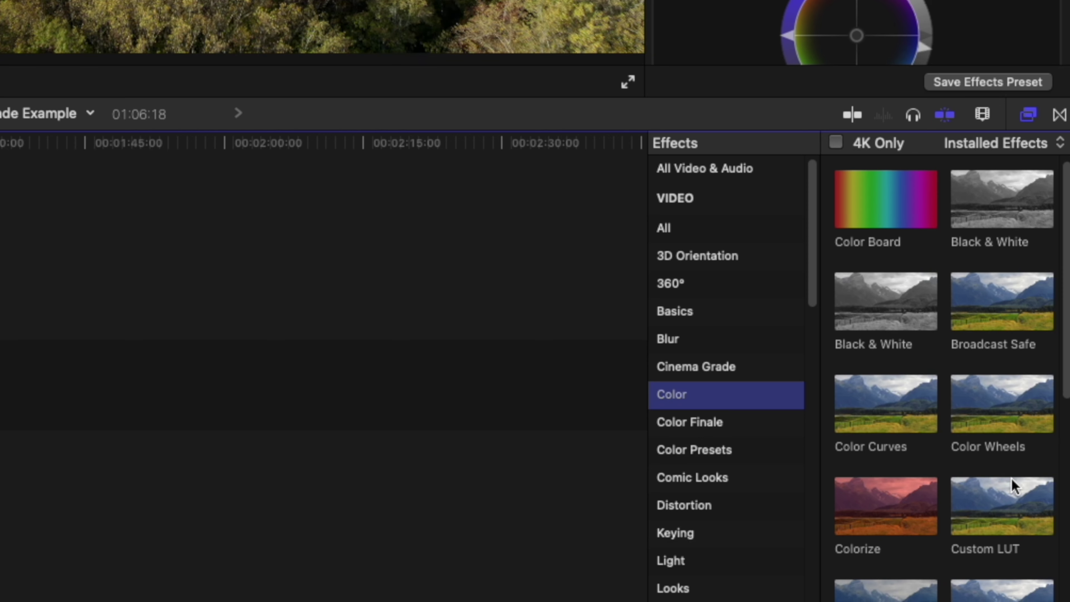
click(1011, 522)
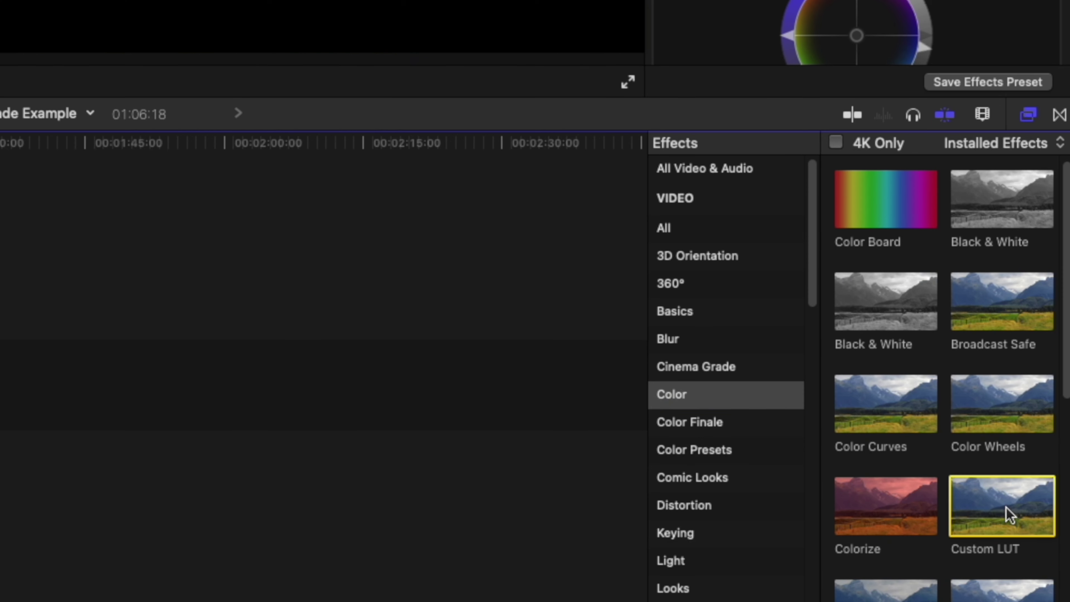
click(1014, 524)
drag(1014, 524, 0, 213)
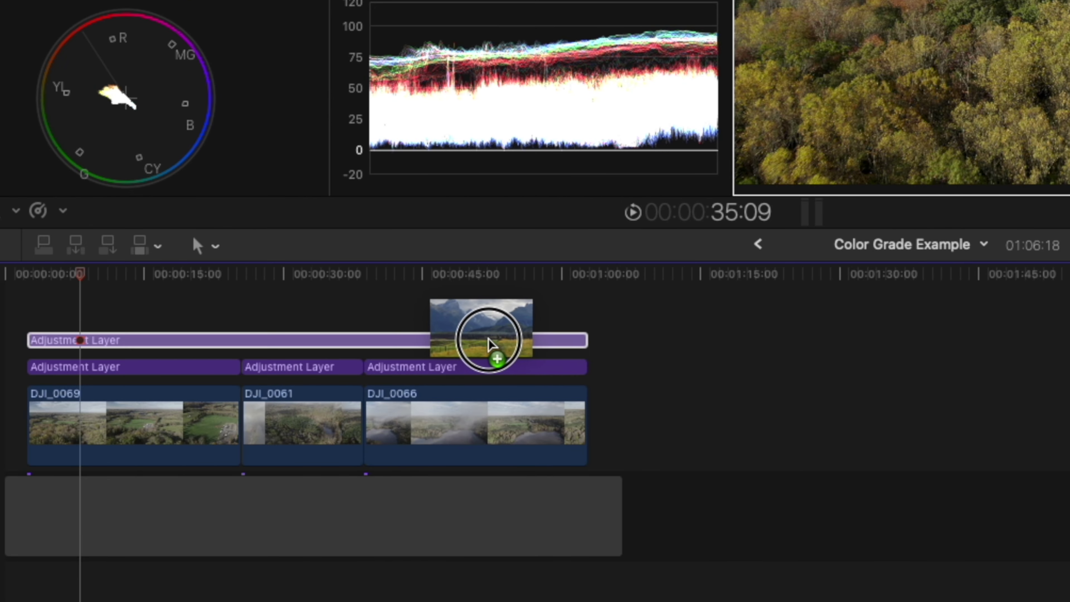
drag(489, 338, 484, 336)
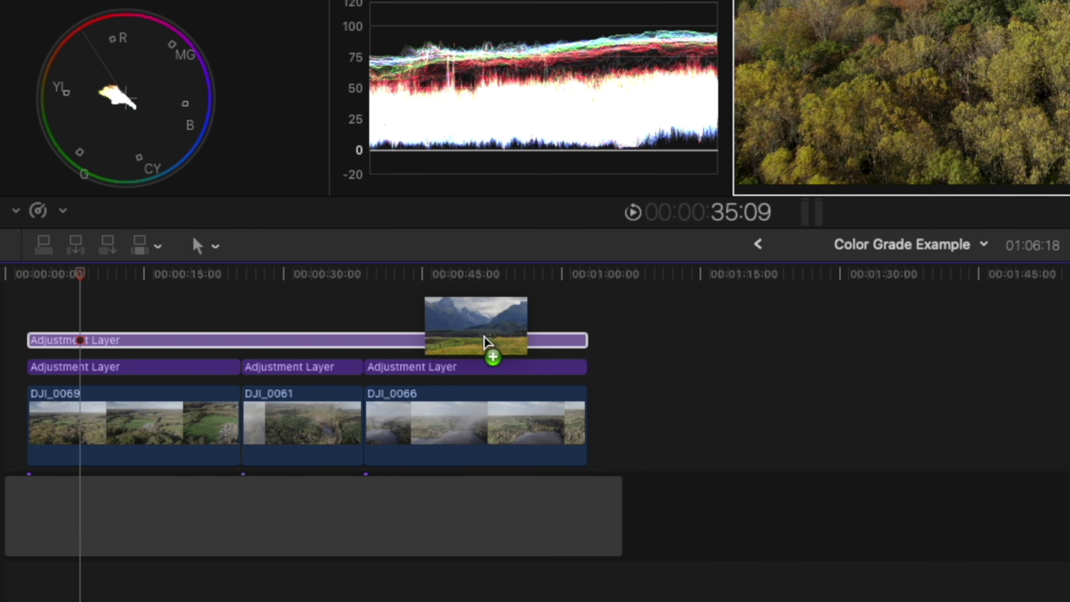
drag(485, 341, 485, 341)
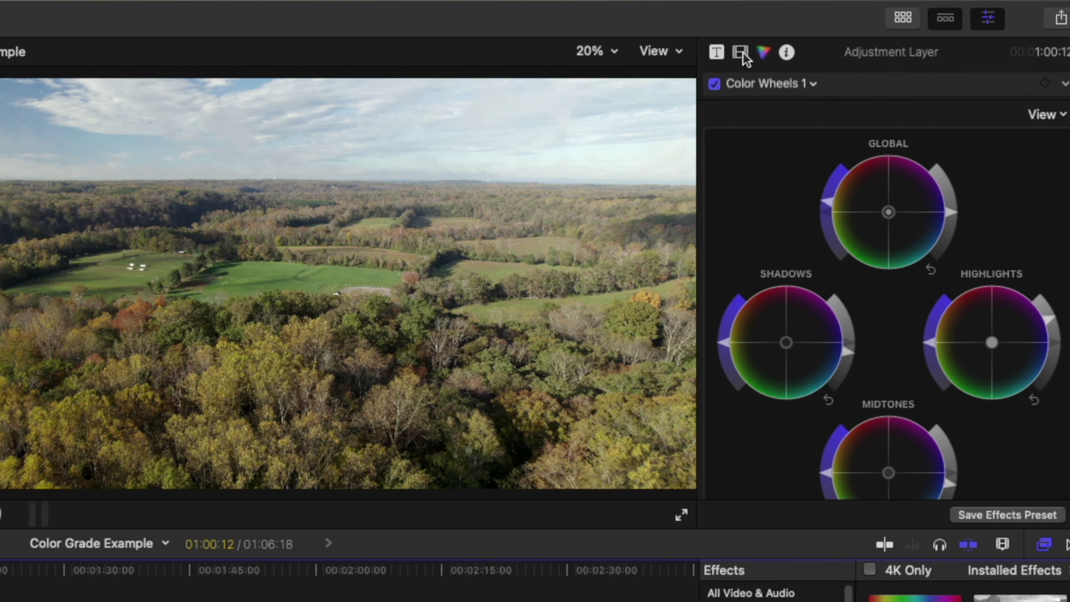
- Load the AUTUMN LOG LUT from the CINE LUTS 2.0 LOG Versions into the Custom LUT effect on the upper adjustment layer
click(872, 44)
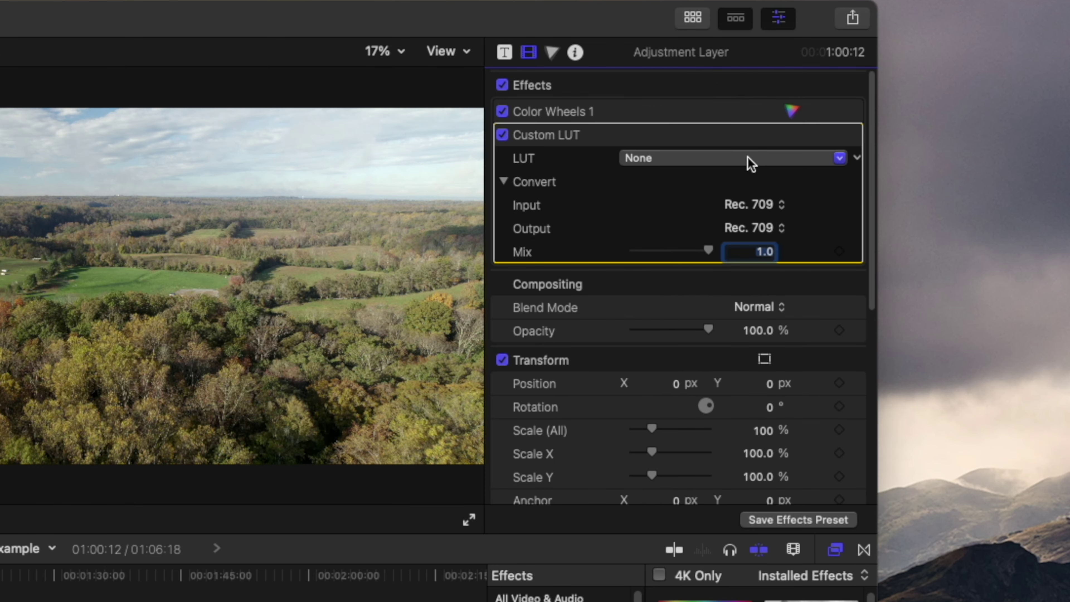
click(747, 160)
mouse_move(738, 217)
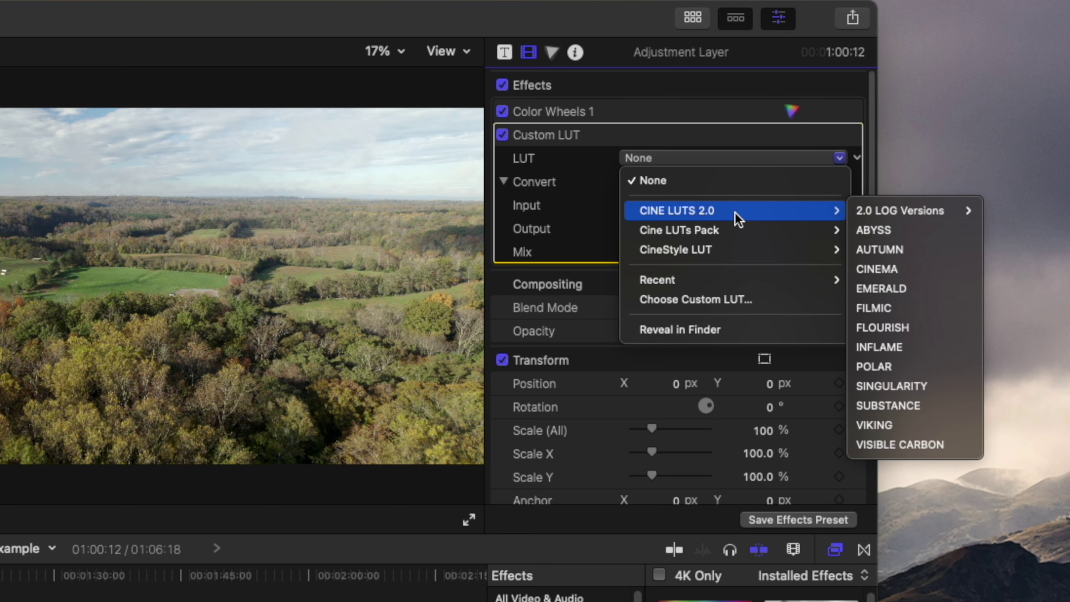
mouse_move(901, 210)
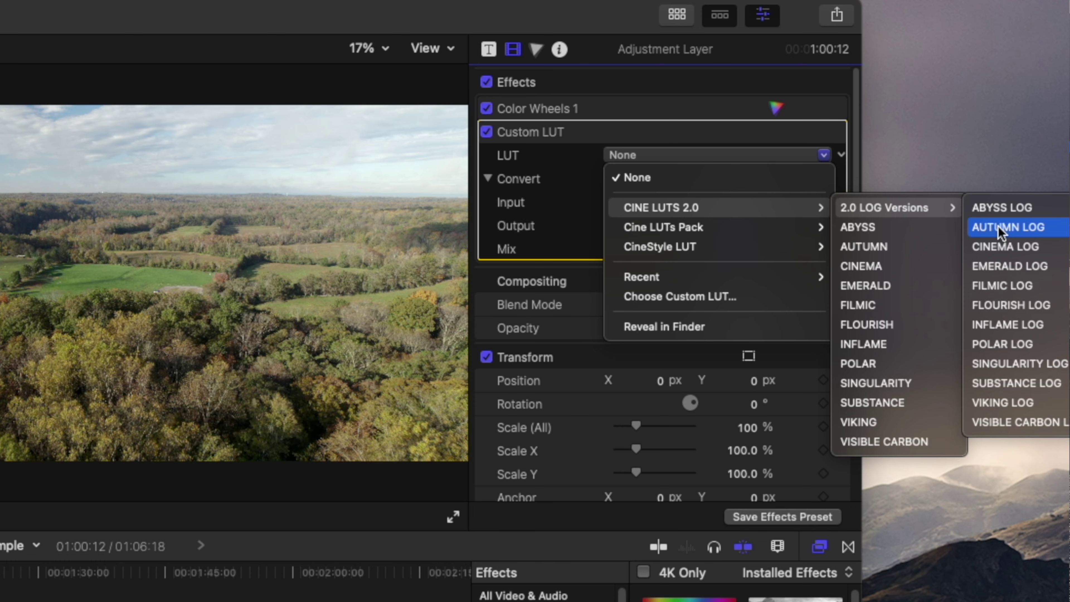
click(999, 228)
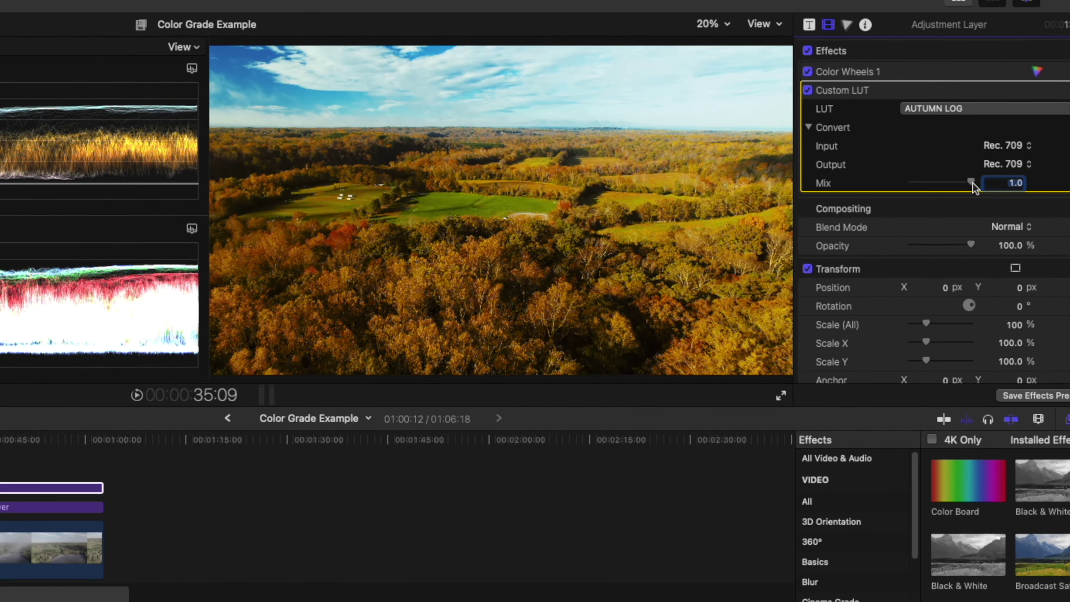
- Reduce the Custom LUT mix to 0.24, comparing the image with the effect off and on
drag(975, 161, 964, 162)
drag(950, 204, 915, 204)
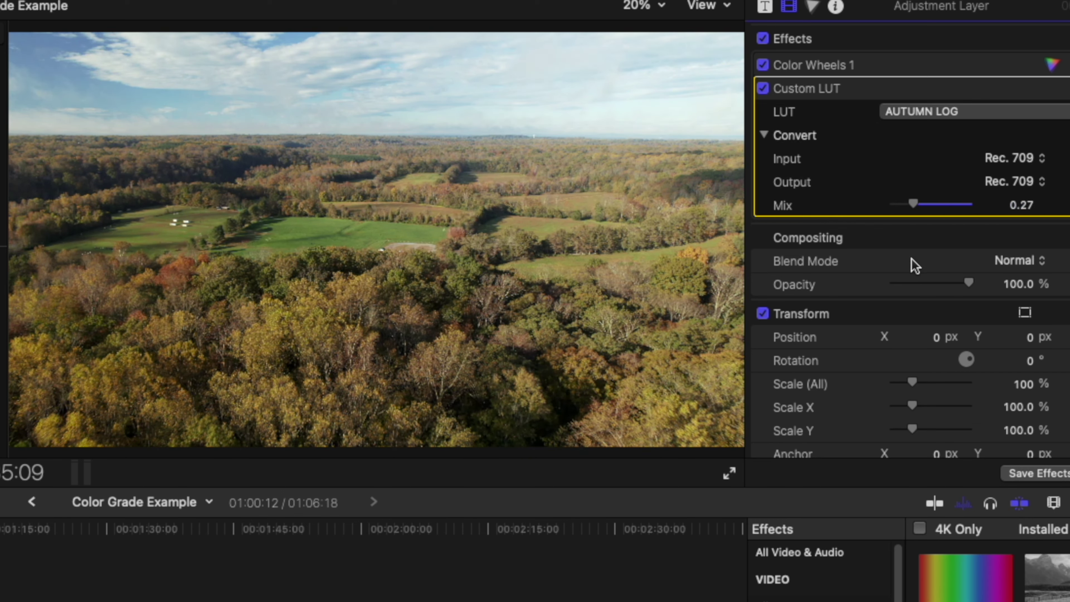
click(763, 89)
click(764, 88)
drag(912, 207, 910, 206)
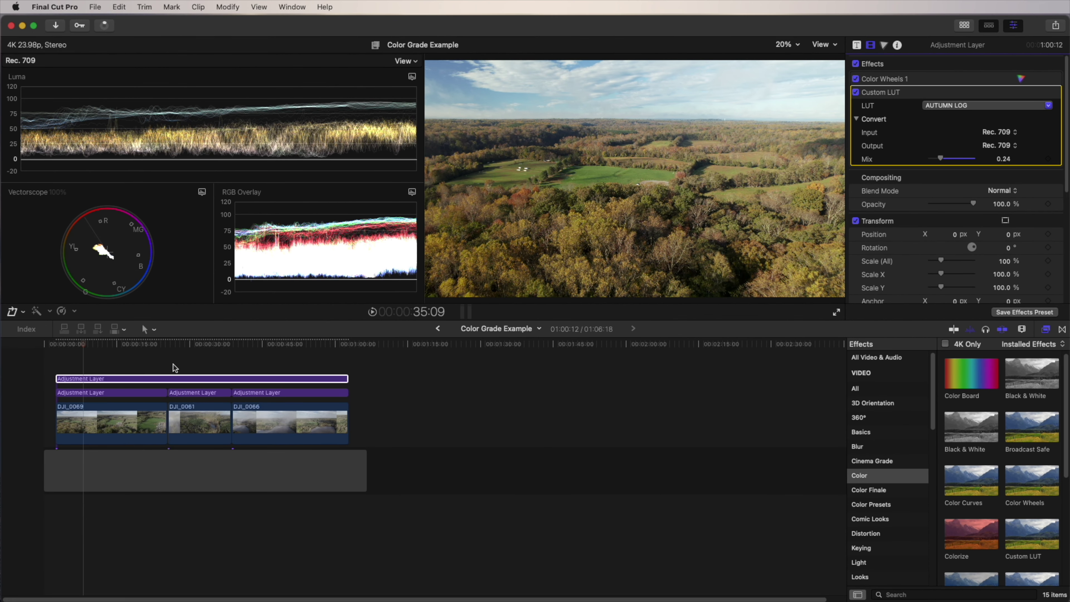
- Review the DJI_0066 footage with the LUT and fine-tune the shadows brightness in its adjustment segment's Color Wheels
drag(84, 349, 265, 371)
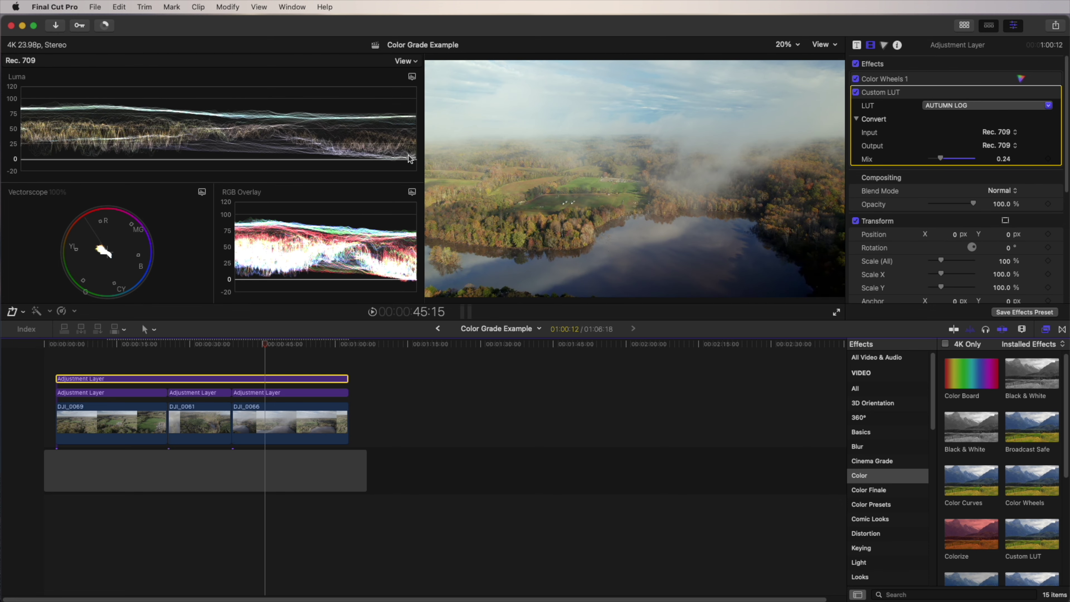
key(space)
click(284, 394)
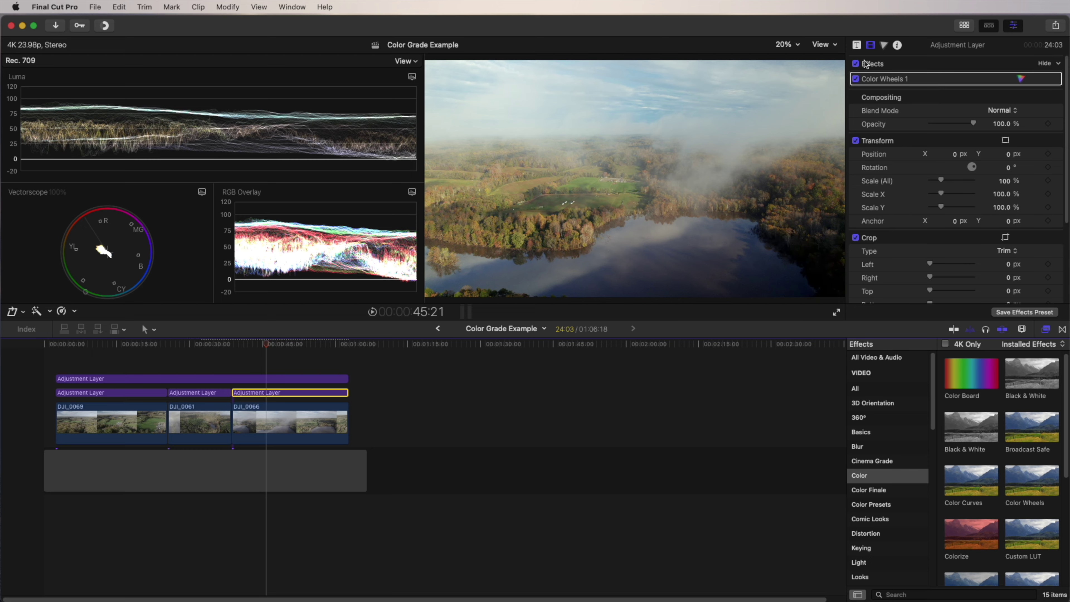
click(1022, 79)
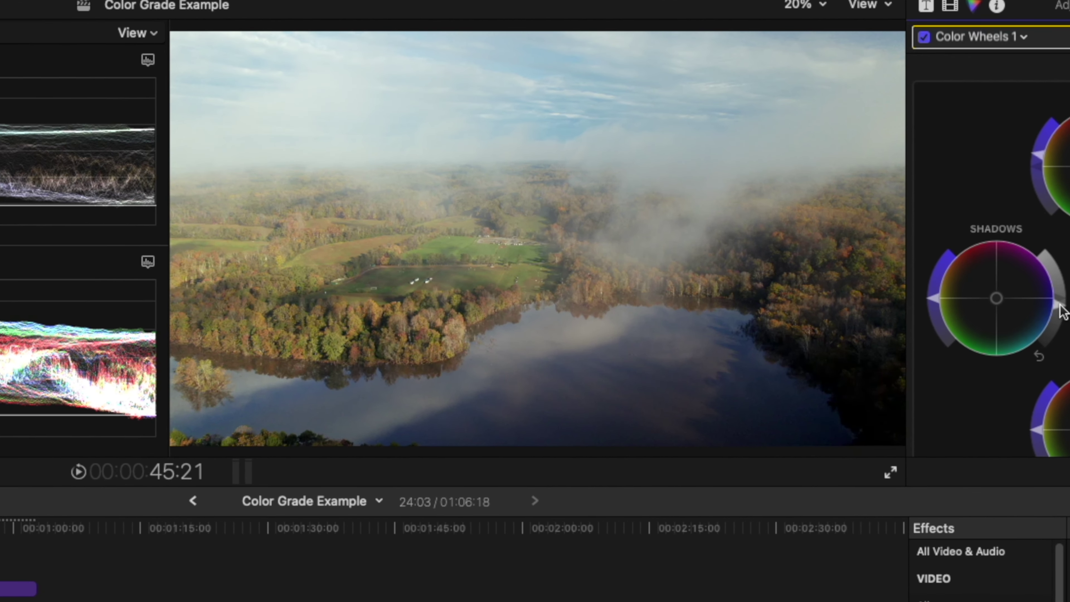
drag(1061, 311, 1064, 307)
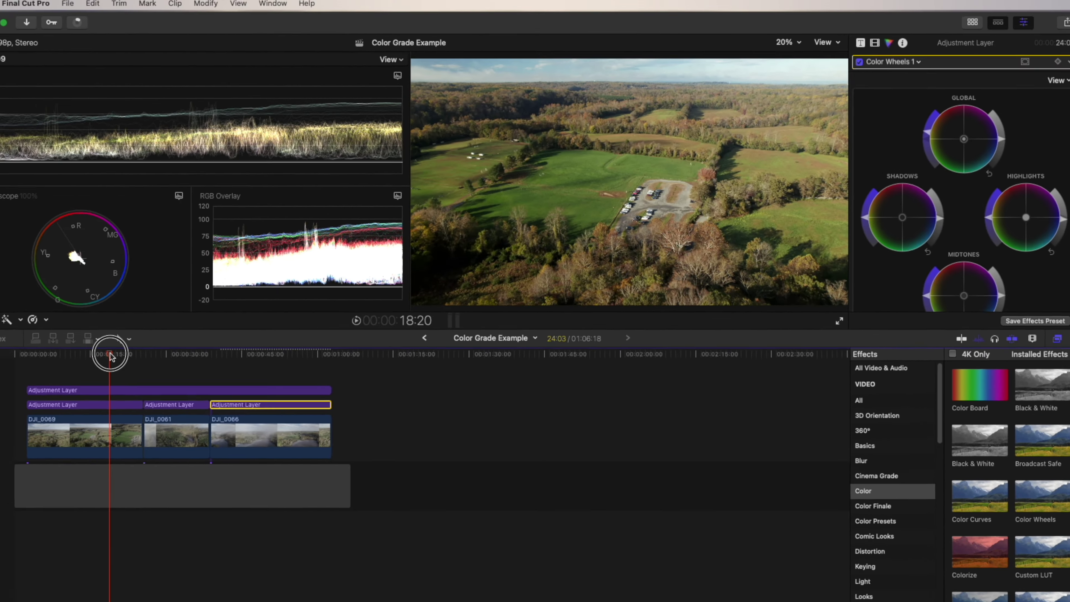
- On the adjustment layer segment over DJI_0069, shift the midtones color slightly toward cyan
mouse_move(126, 348)
mouse_down()
mouse_move(269, 359)
mouse_move(132, 354)
mouse_up()
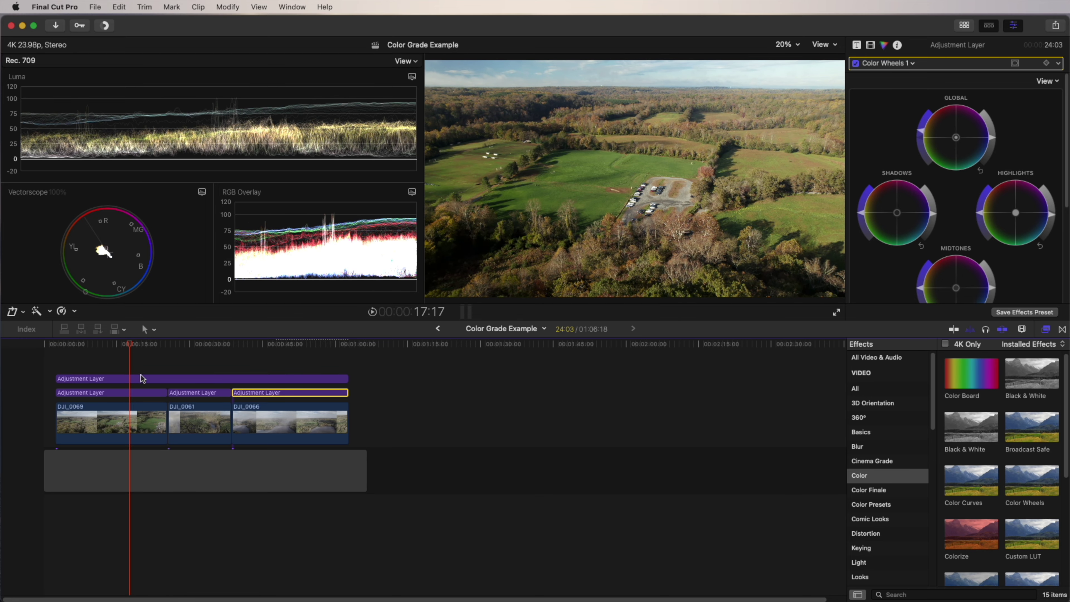
click(138, 394)
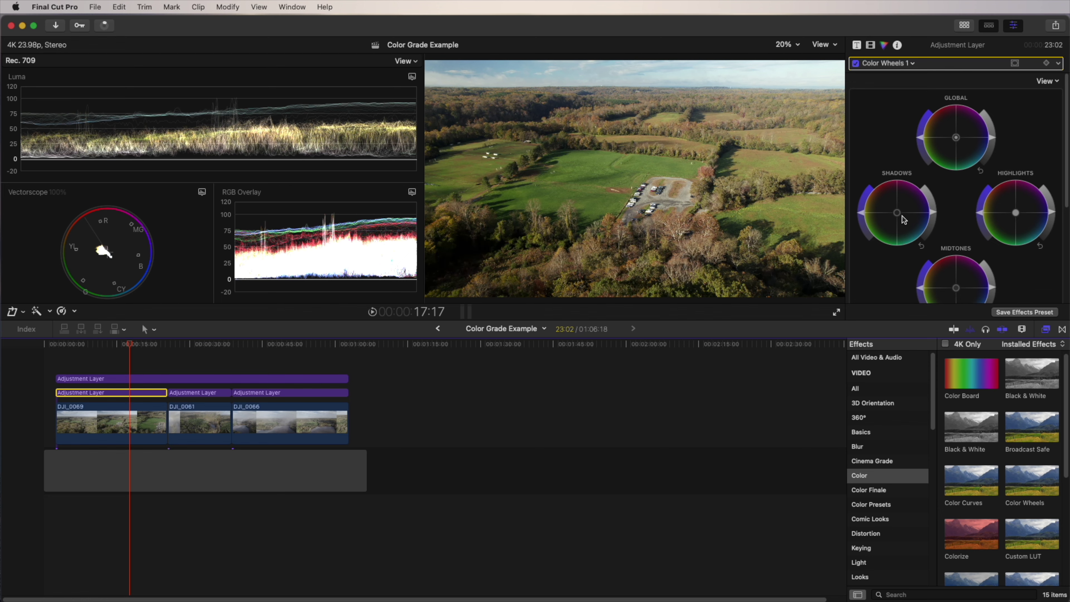
scroll(1041, 258, down, 1)
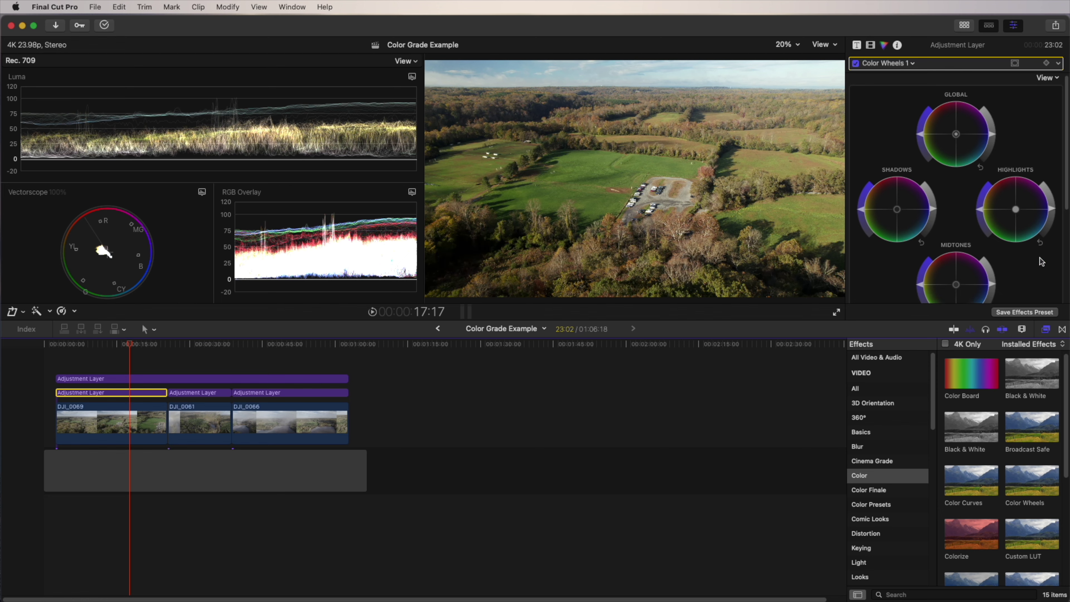
scroll(1040, 258, down, 2)
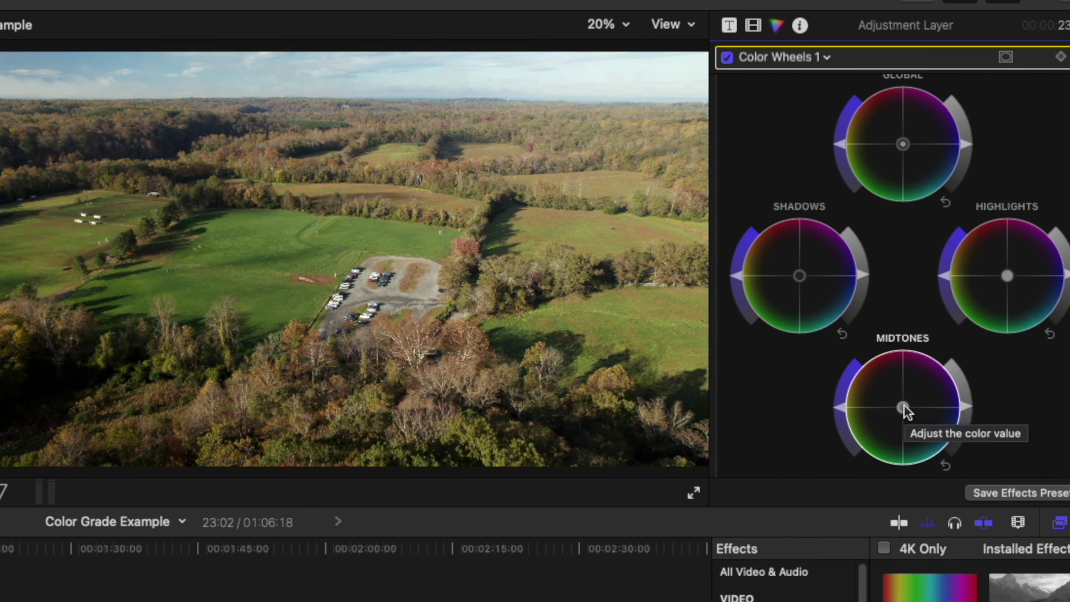
drag(903, 408, 917, 430)
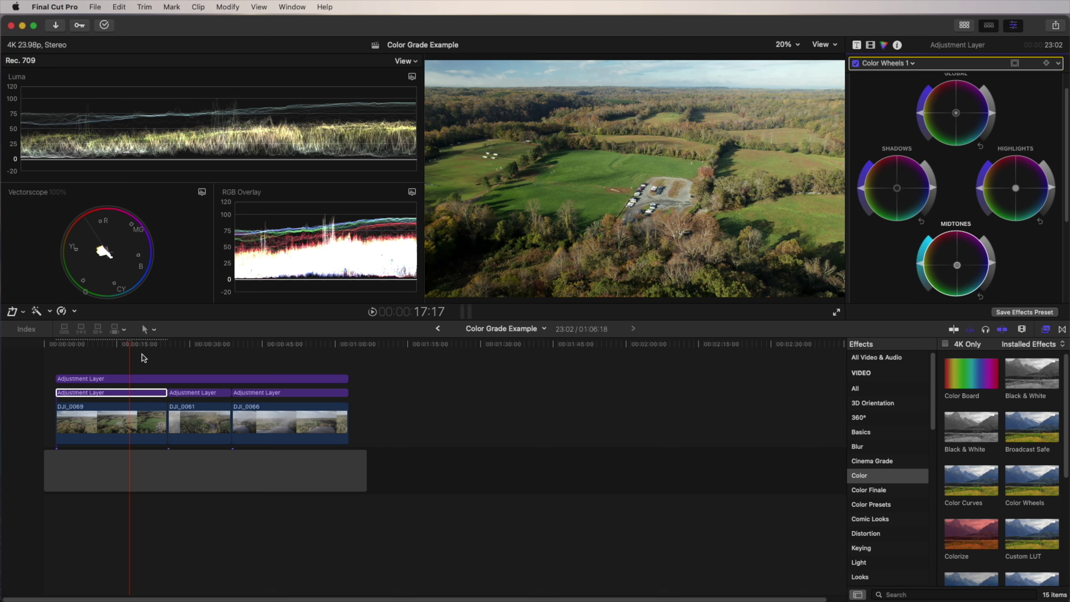
- Shift the midtones color slightly toward blue on the DJI_0066 adjustment segment, and review the graded clips along the timeline
click(84, 344)
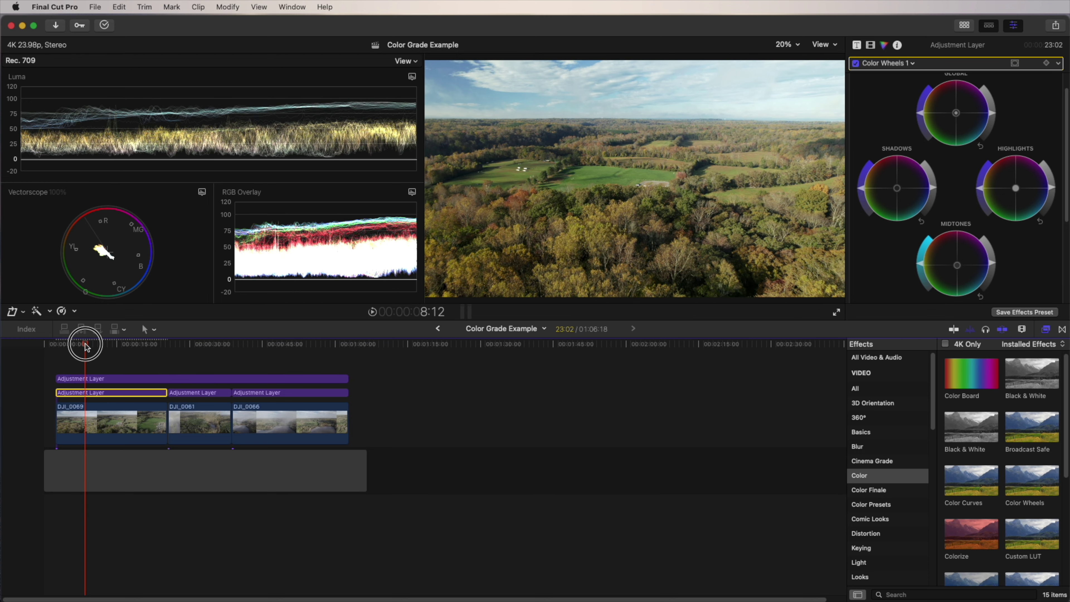
click(105, 345)
click(205, 349)
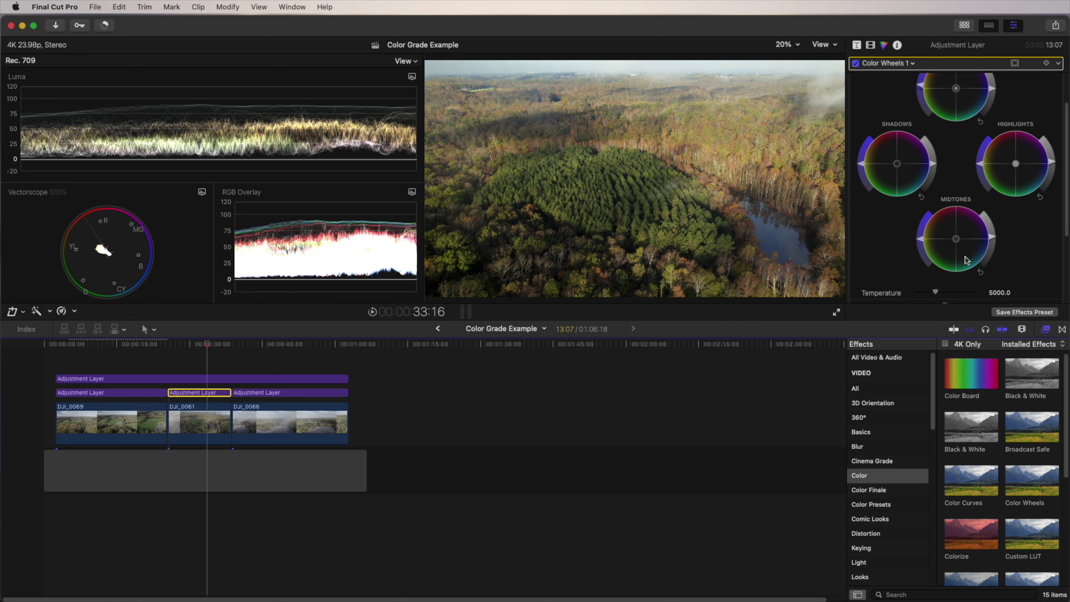
click(293, 350)
click(965, 291)
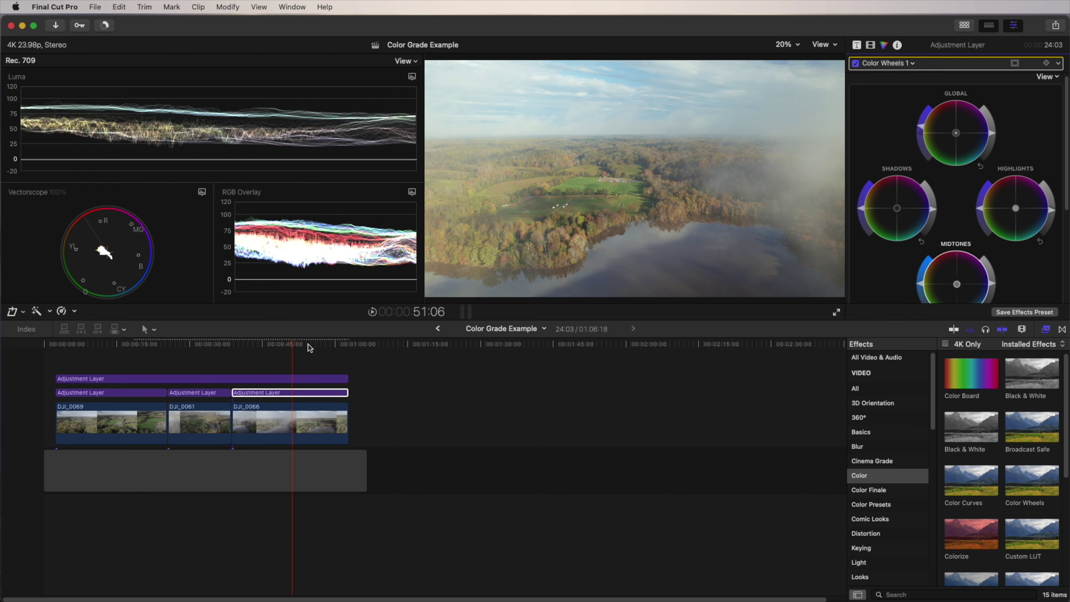
drag(296, 348, 136, 351)
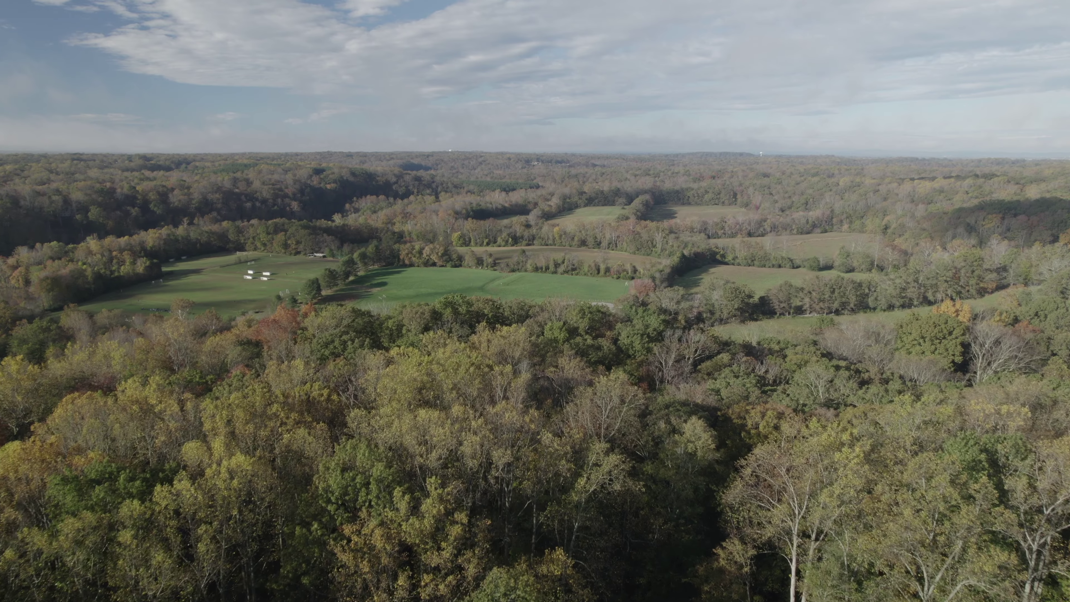